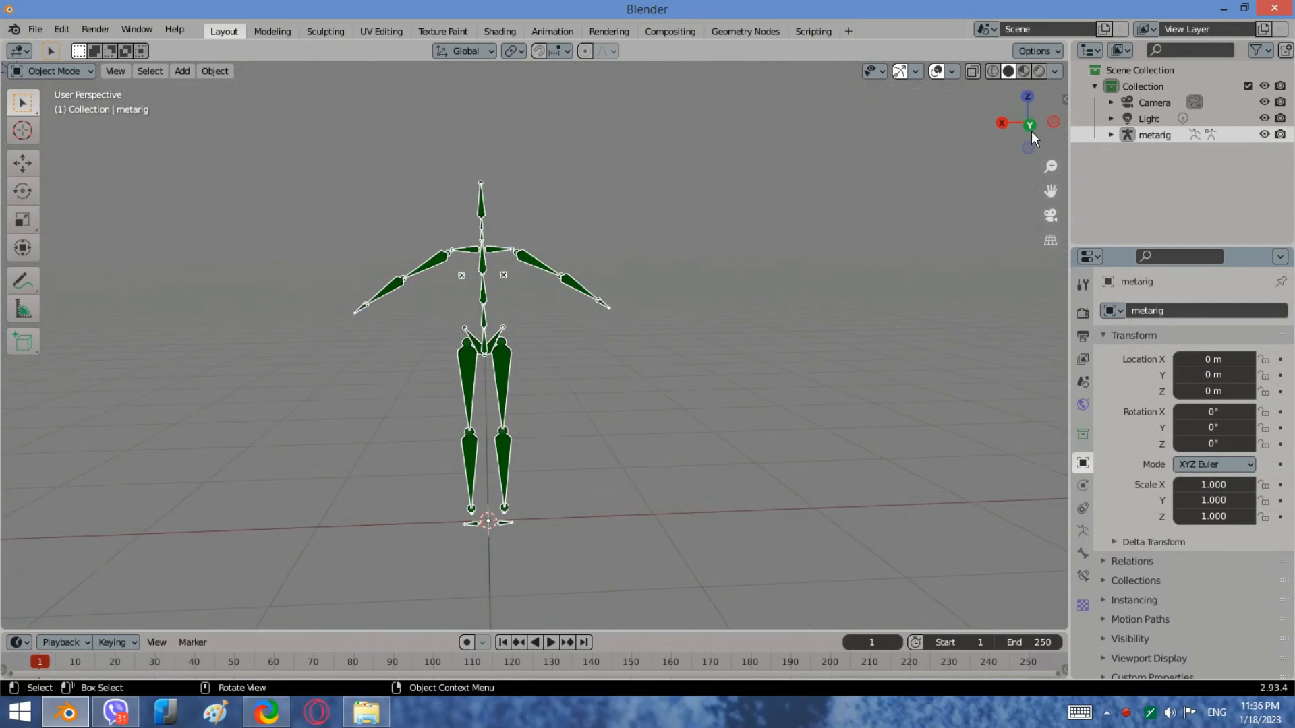
# Show the metarig in back orthographic view and switch it to Pose Mode.
pyautogui.click(1030, 125)
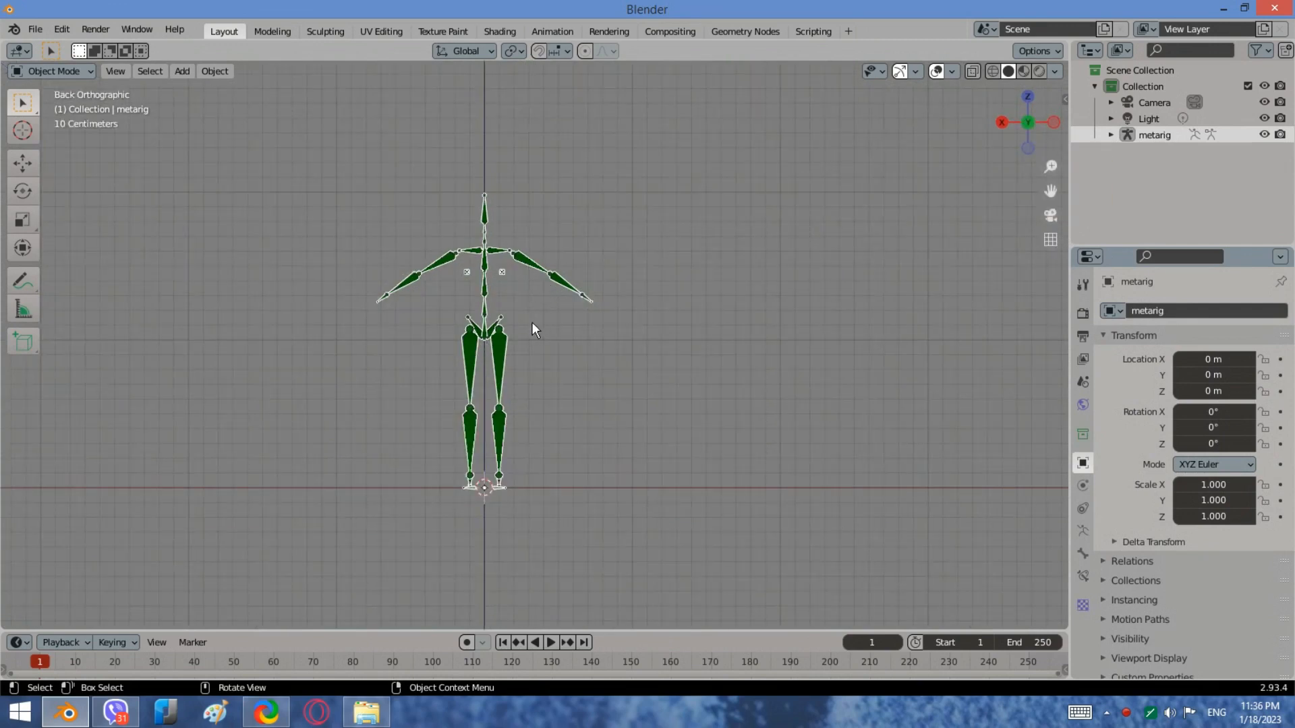
pyautogui.click(49, 71)
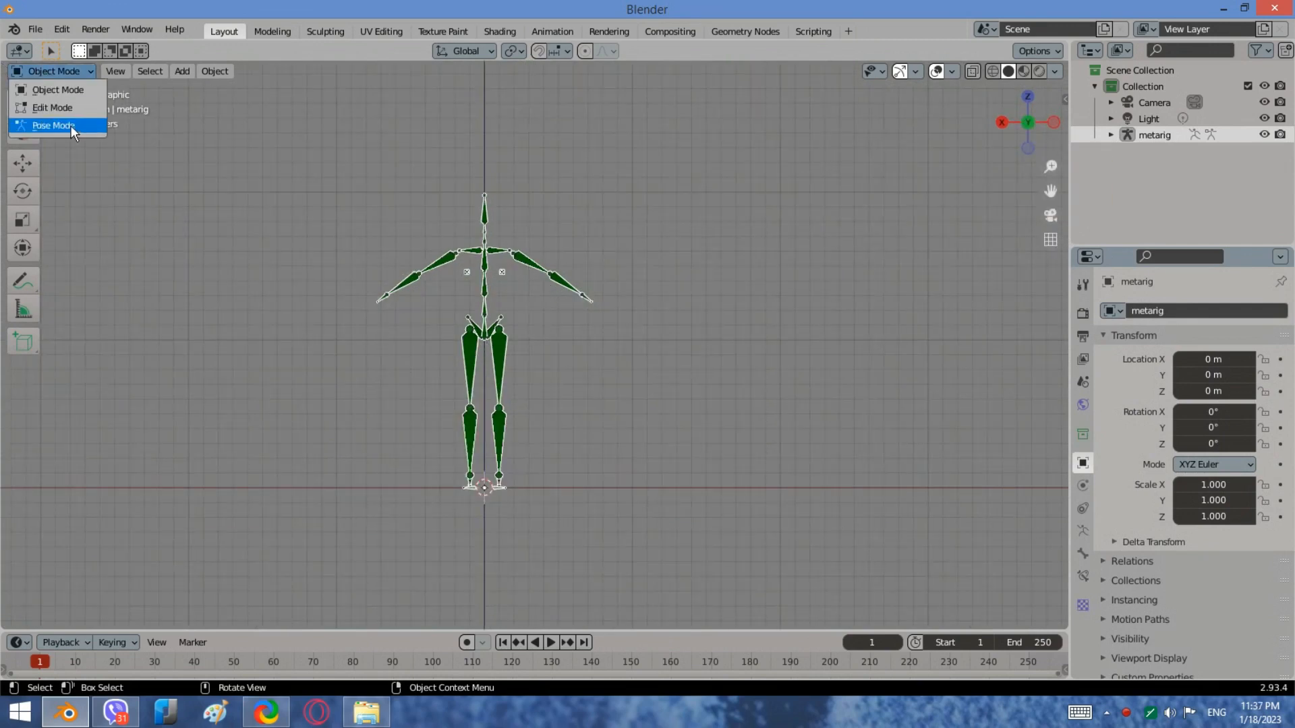
pyautogui.click(54, 125)
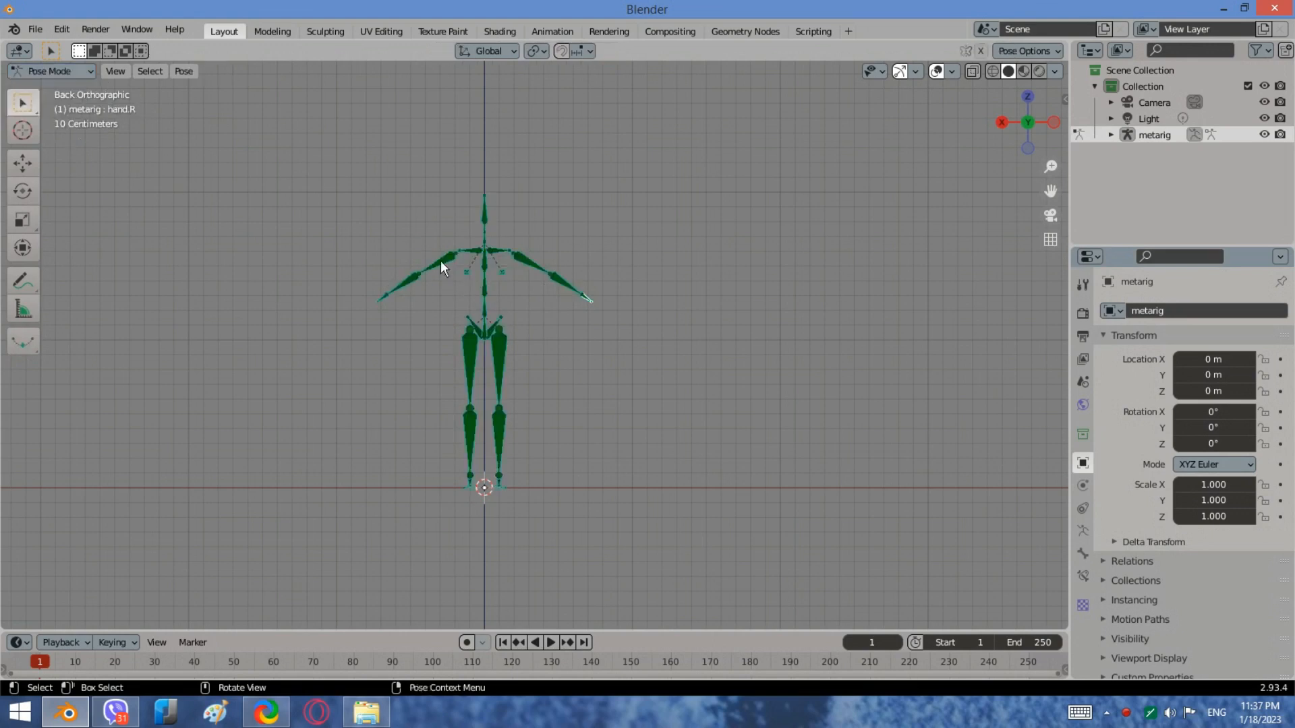
# Rotate the left and right upper arm bones downward so both arms hang beside the body.
pyautogui.click(442, 265)
pyautogui.press('r')
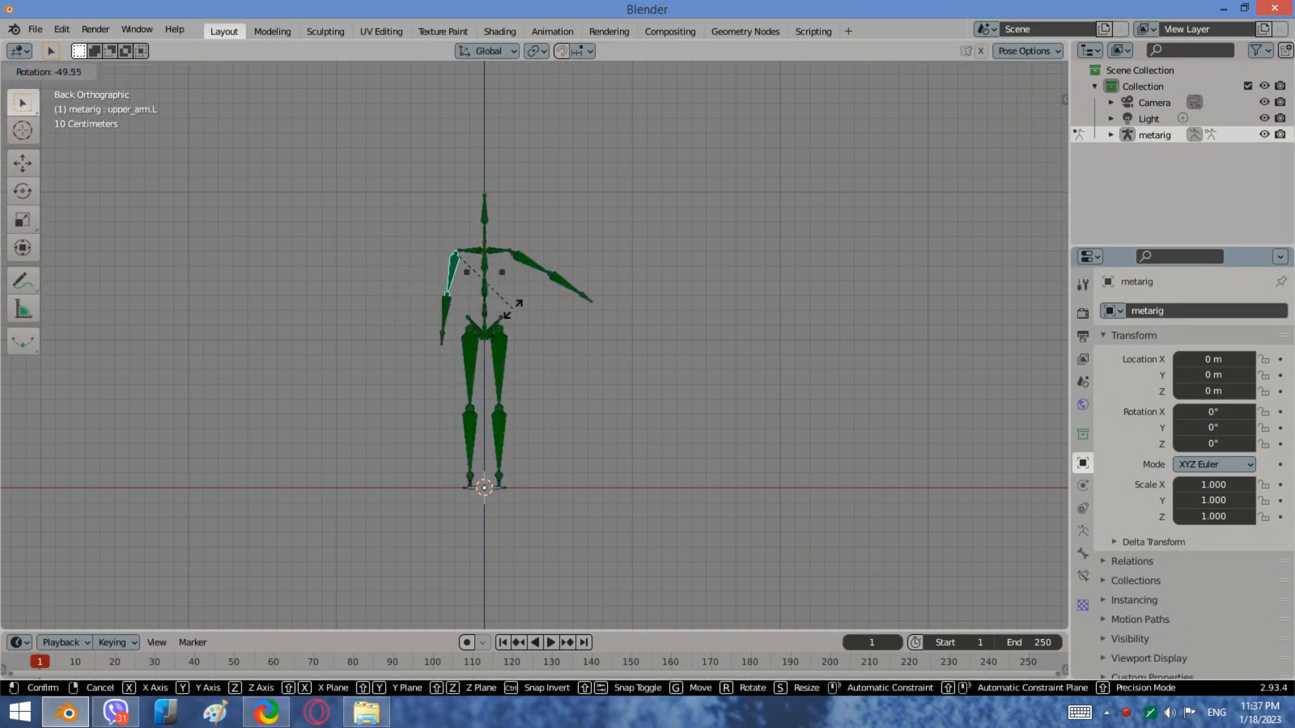
pyautogui.click(509, 300)
pyautogui.click(535, 266)
pyautogui.press('r')
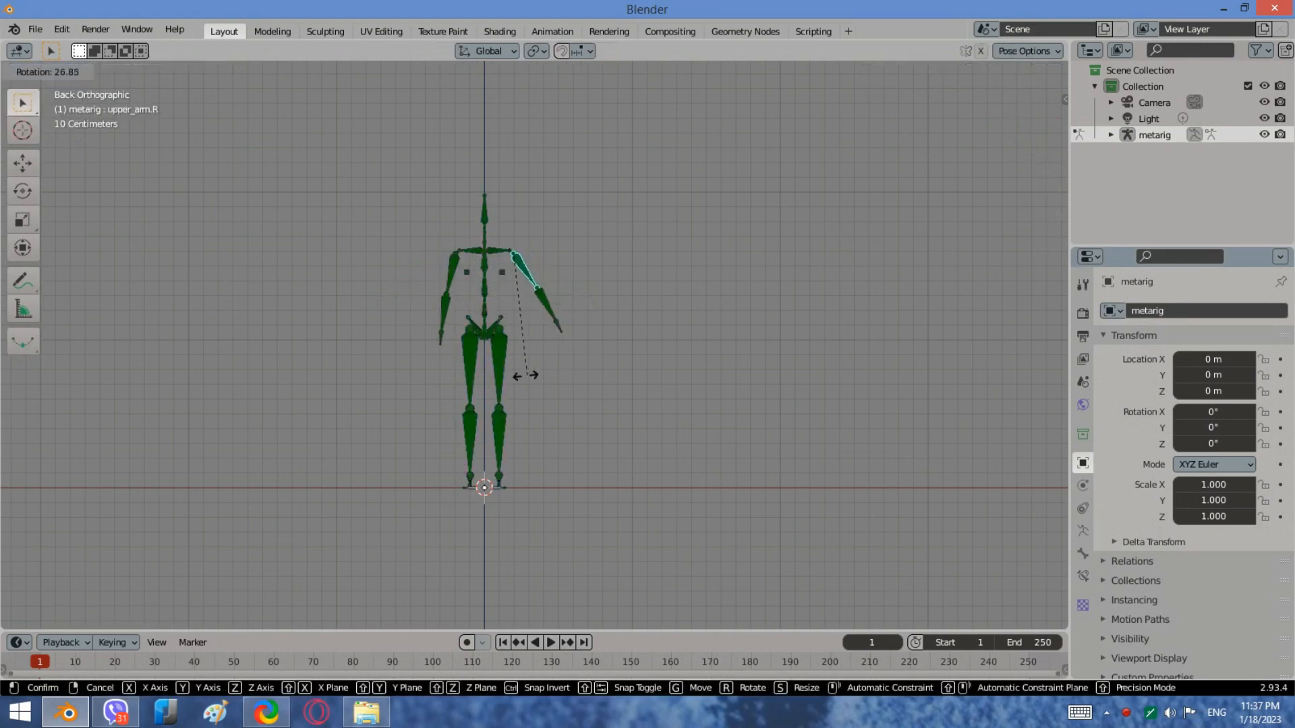
pyautogui.click(487, 371)
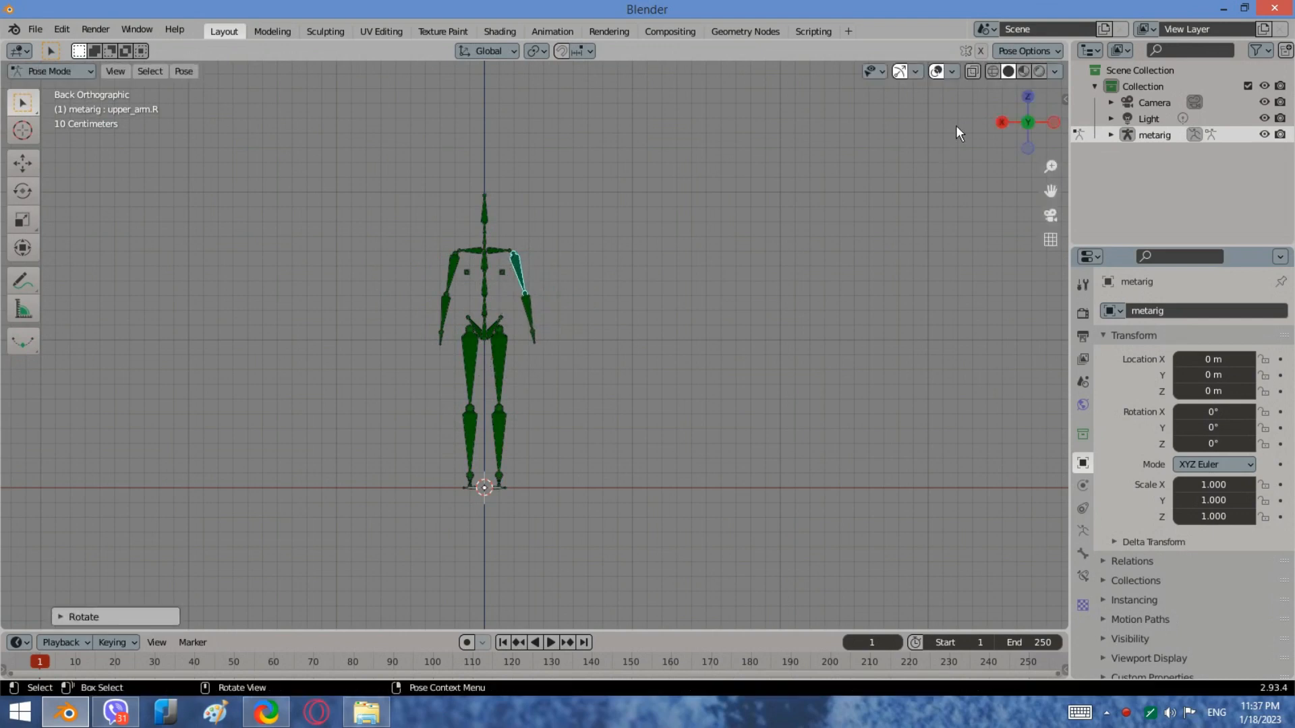
# Show the rig in left orthographic view and enlarge the timeline area.
pyautogui.click(1027, 124)
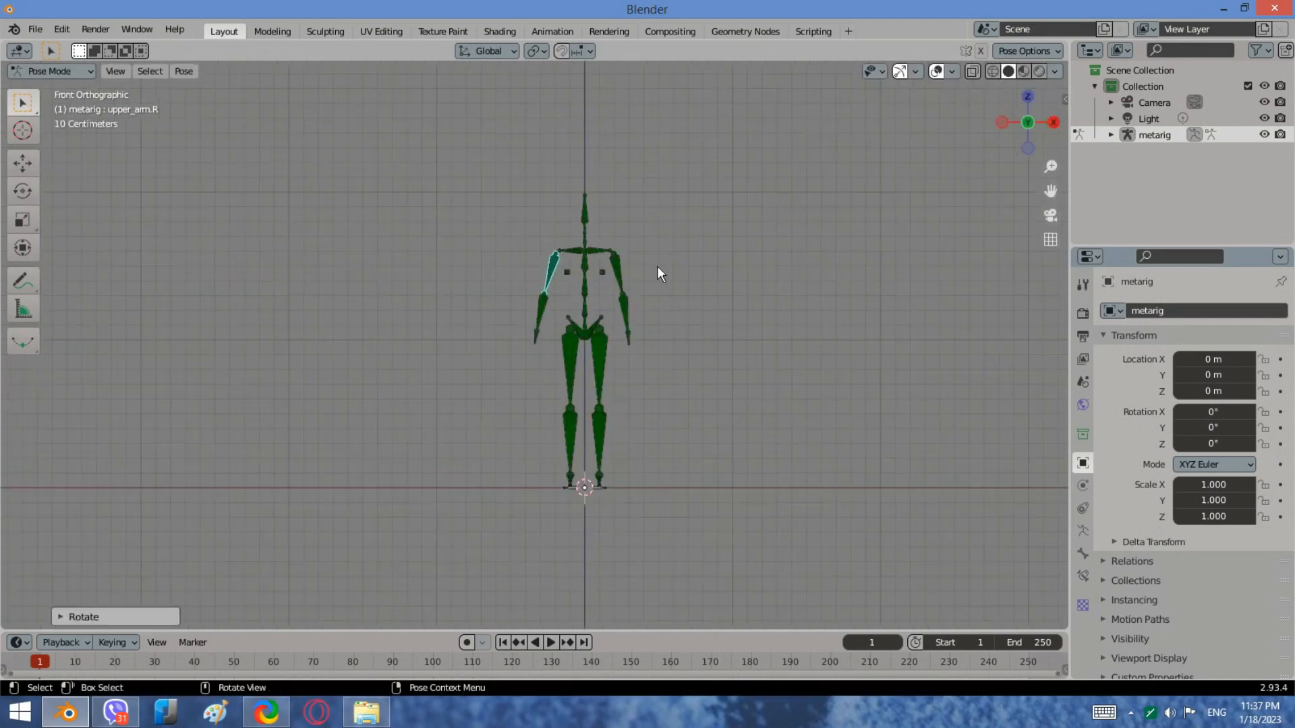
pyautogui.click(1053, 123)
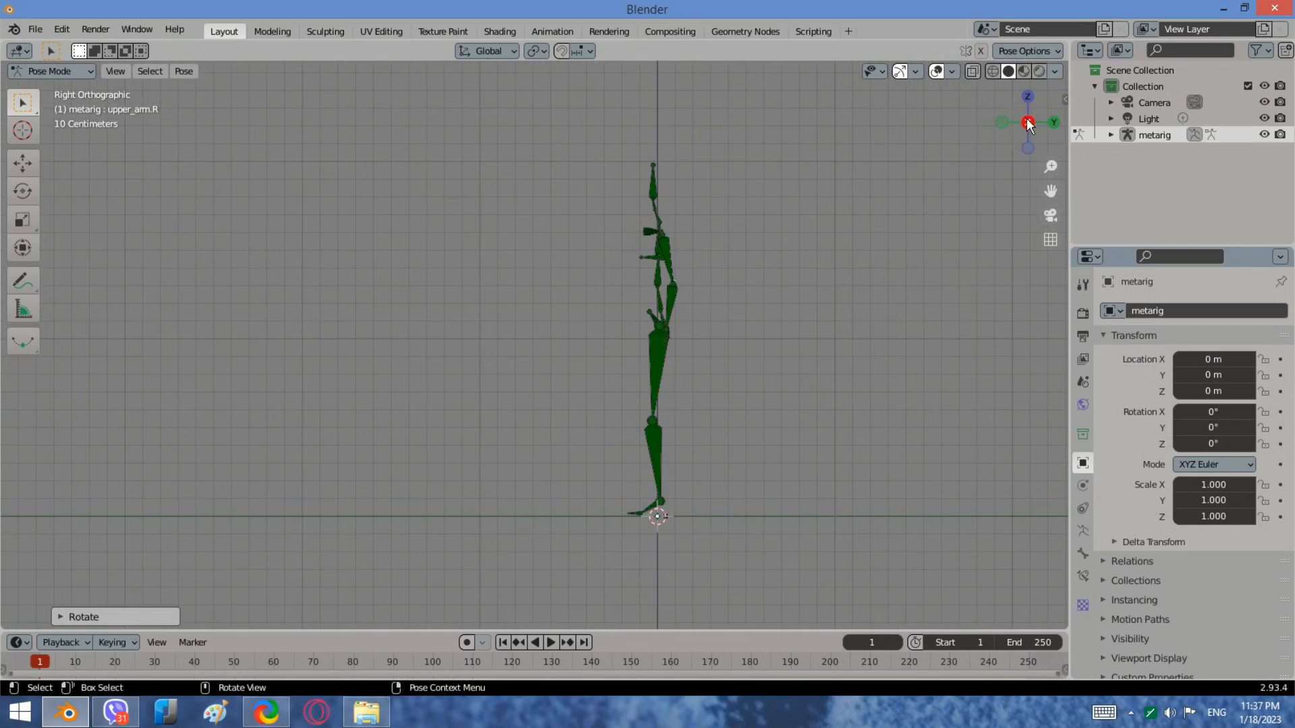
pyautogui.click(1028, 123)
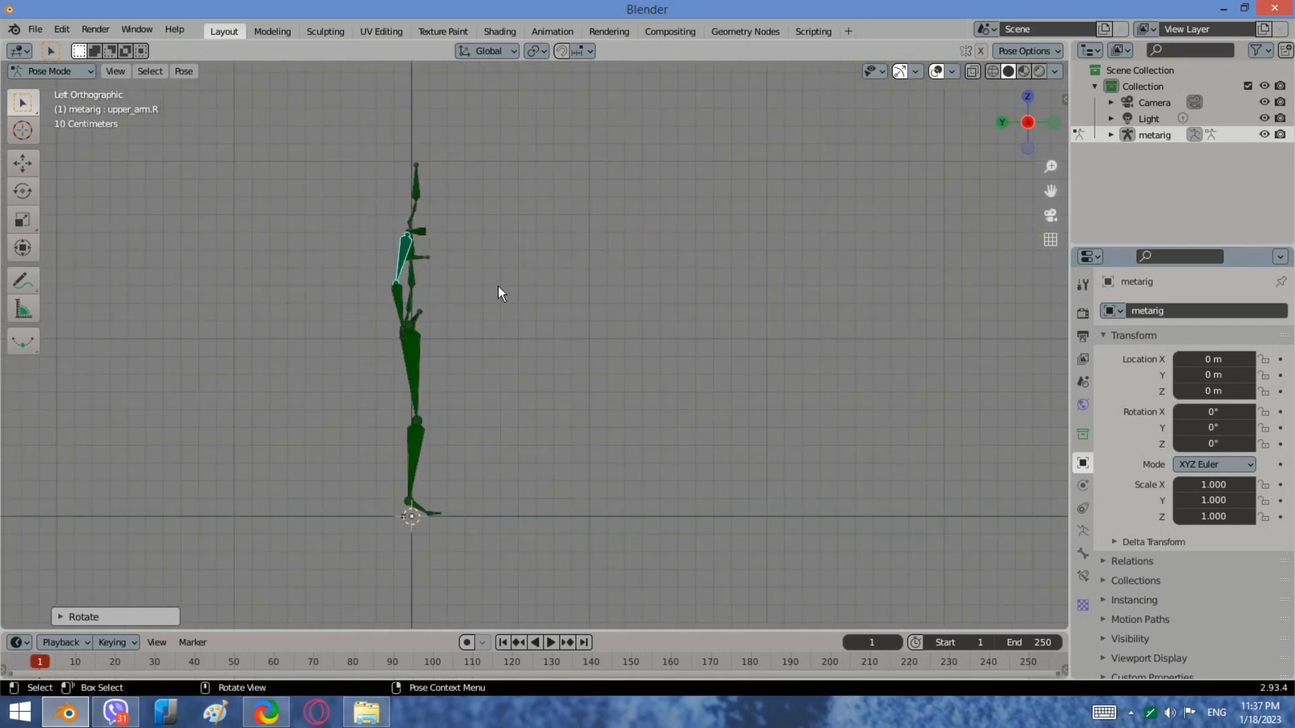
pyautogui.moveTo(256, 632); pyautogui.dragTo(258, 499)
# Insert a Location & Rotation keyframe for all bones at frame 0.
pyautogui.click(22, 525)
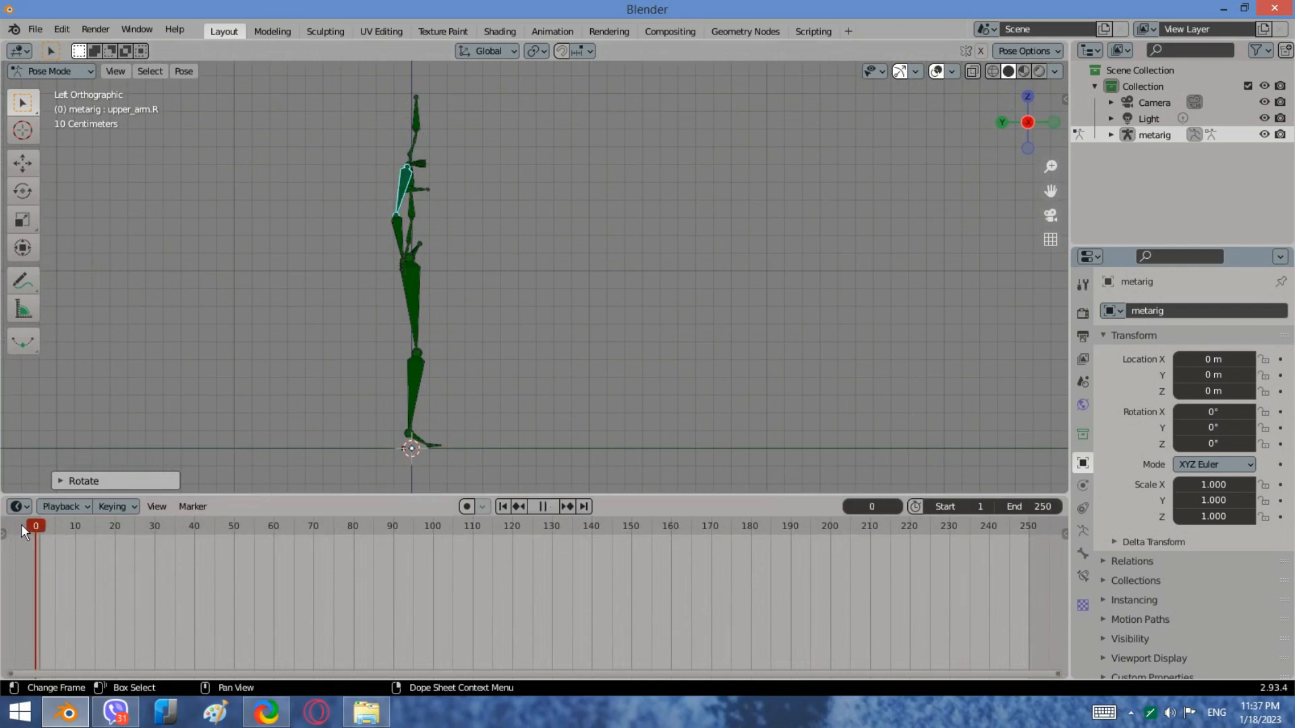
pyautogui.scroll(-1, 1187, 329)
pyautogui.scroll(-2, 738, 354)
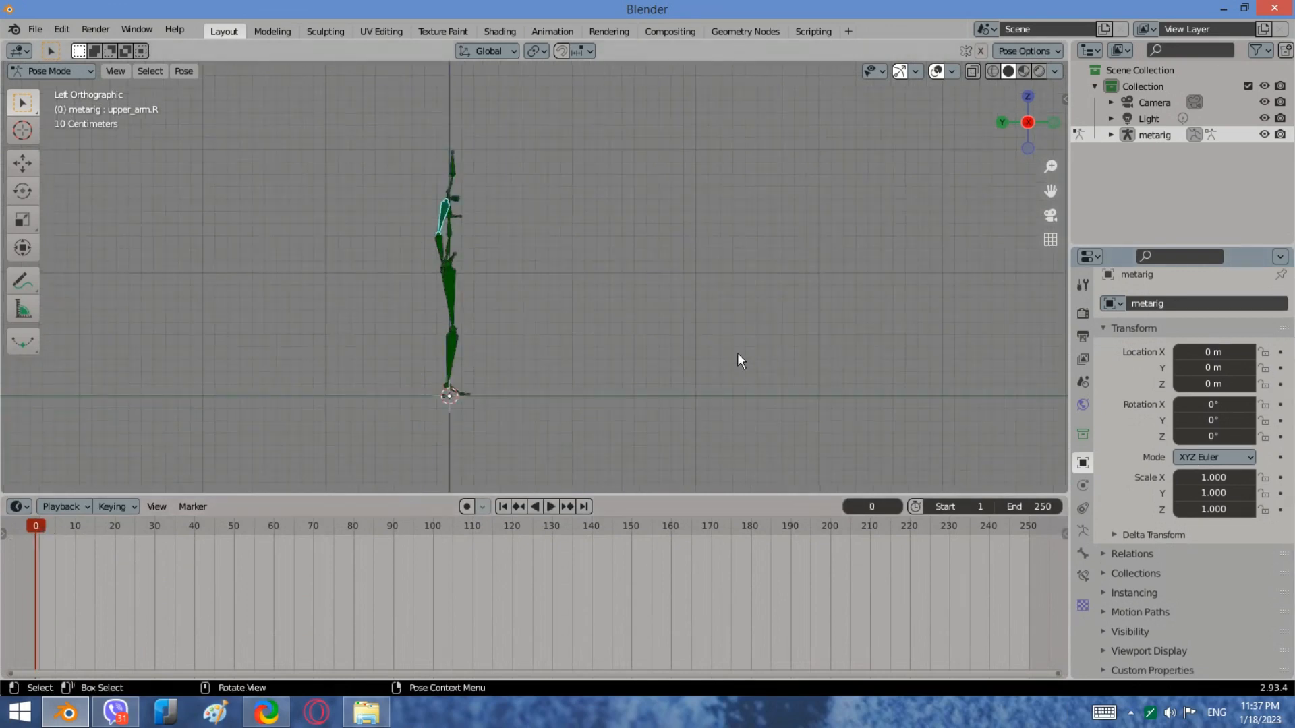
pyautogui.moveTo(525, 431); pyautogui.dragTo(367, 108)
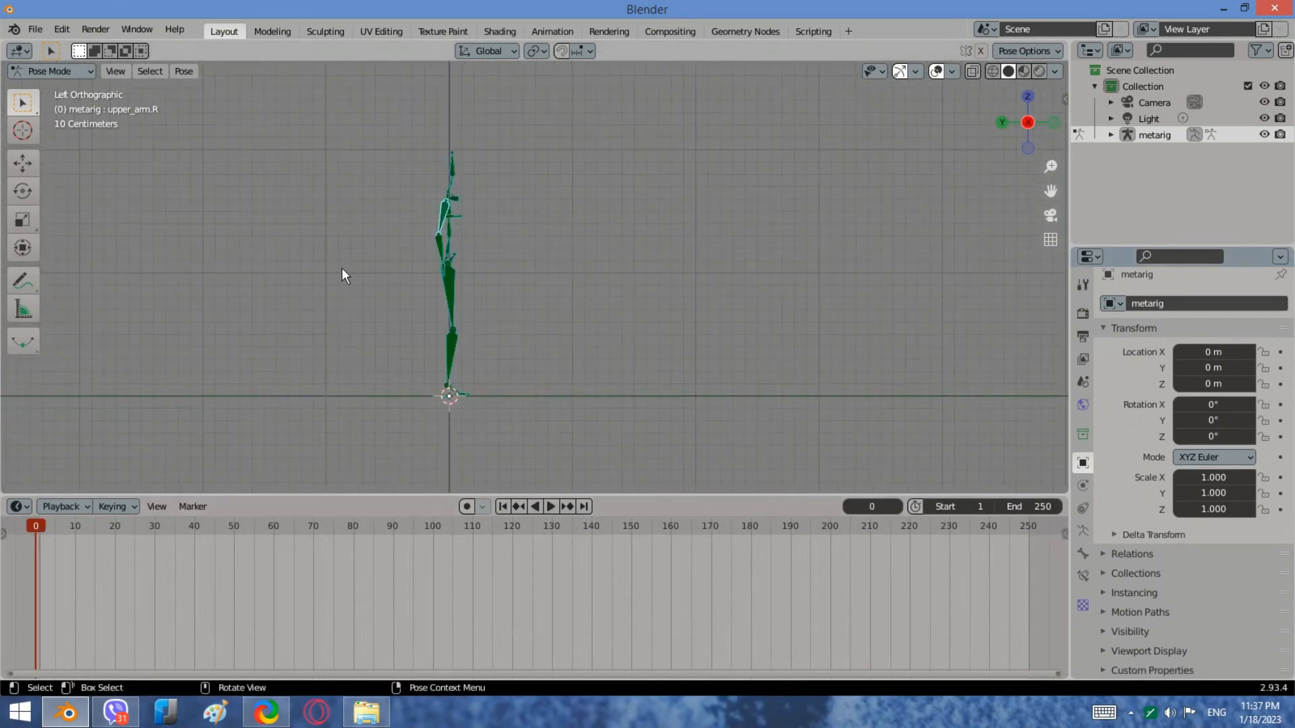
pyautogui.press('i')
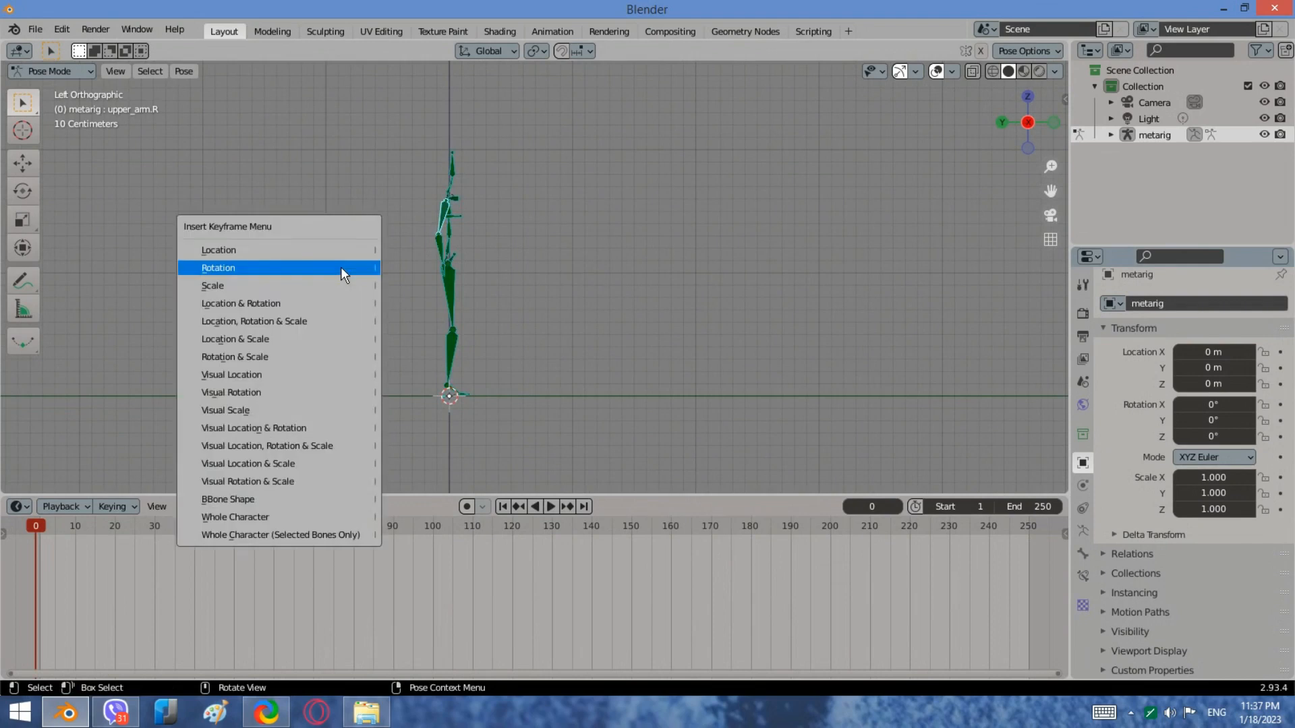
pyautogui.click(339, 303)
pyautogui.click(521, 324)
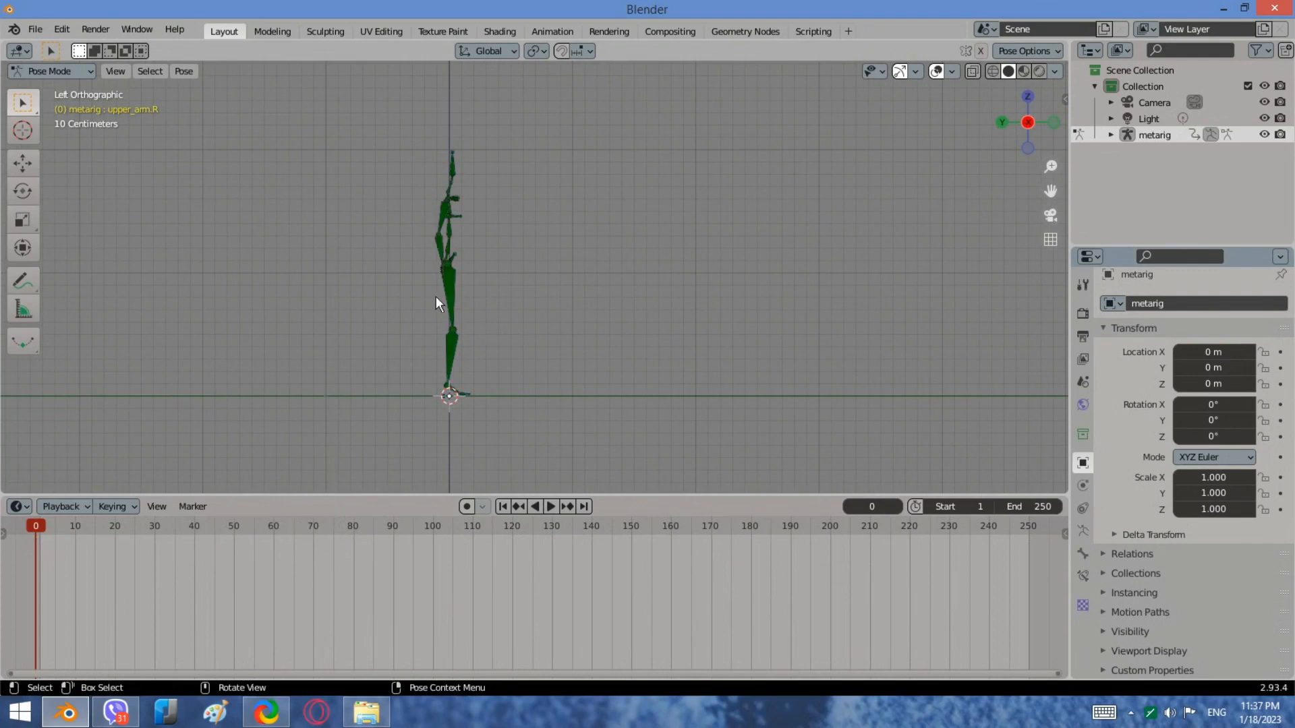
pyautogui.click(453, 296)
pyautogui.press('r')
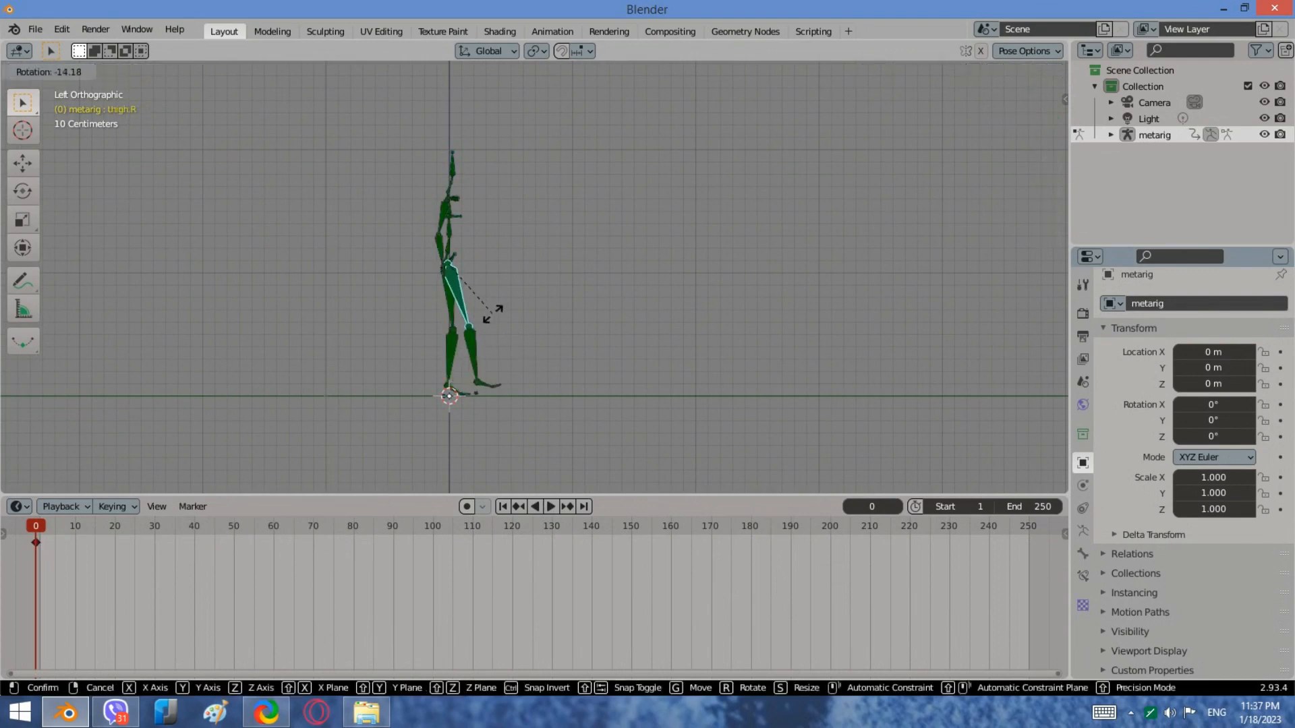
pyautogui.click(508, 321)
pyautogui.click(497, 342)
pyautogui.press('r')
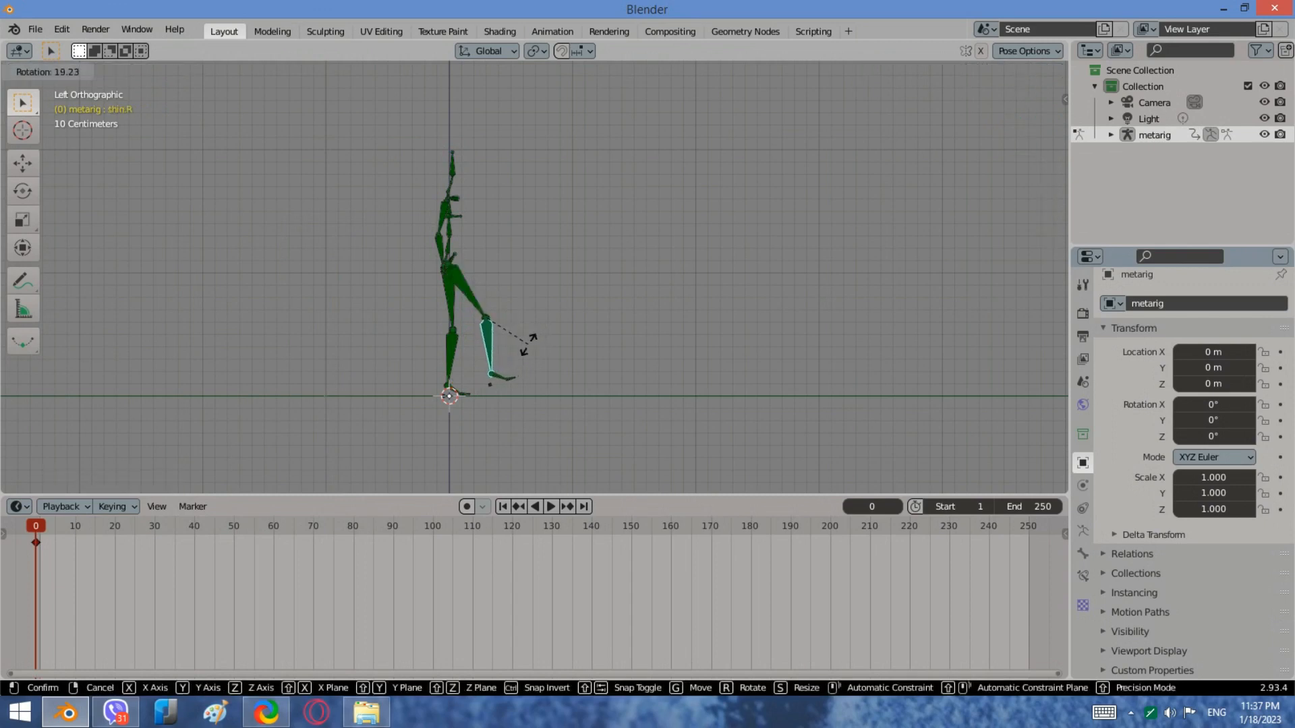
pyautogui.click(528, 344)
pyautogui.click(480, 301)
pyautogui.press('r')
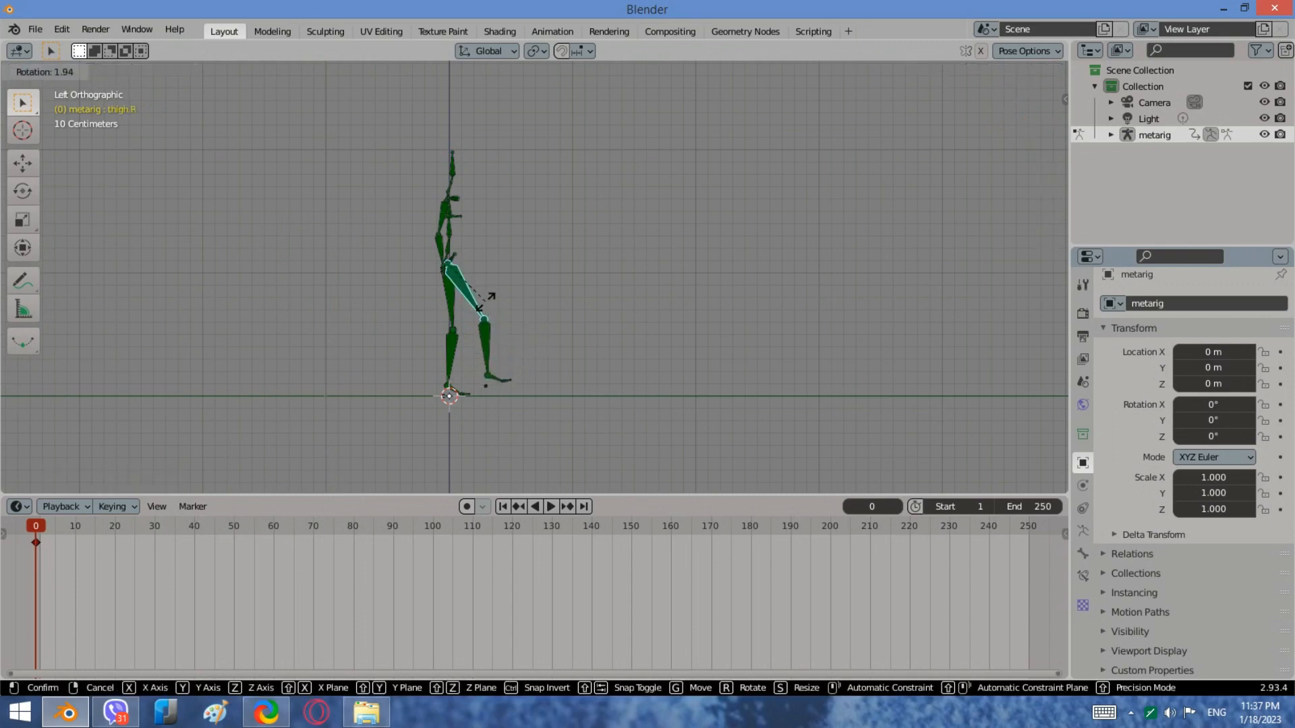
pyautogui.click(486, 307)
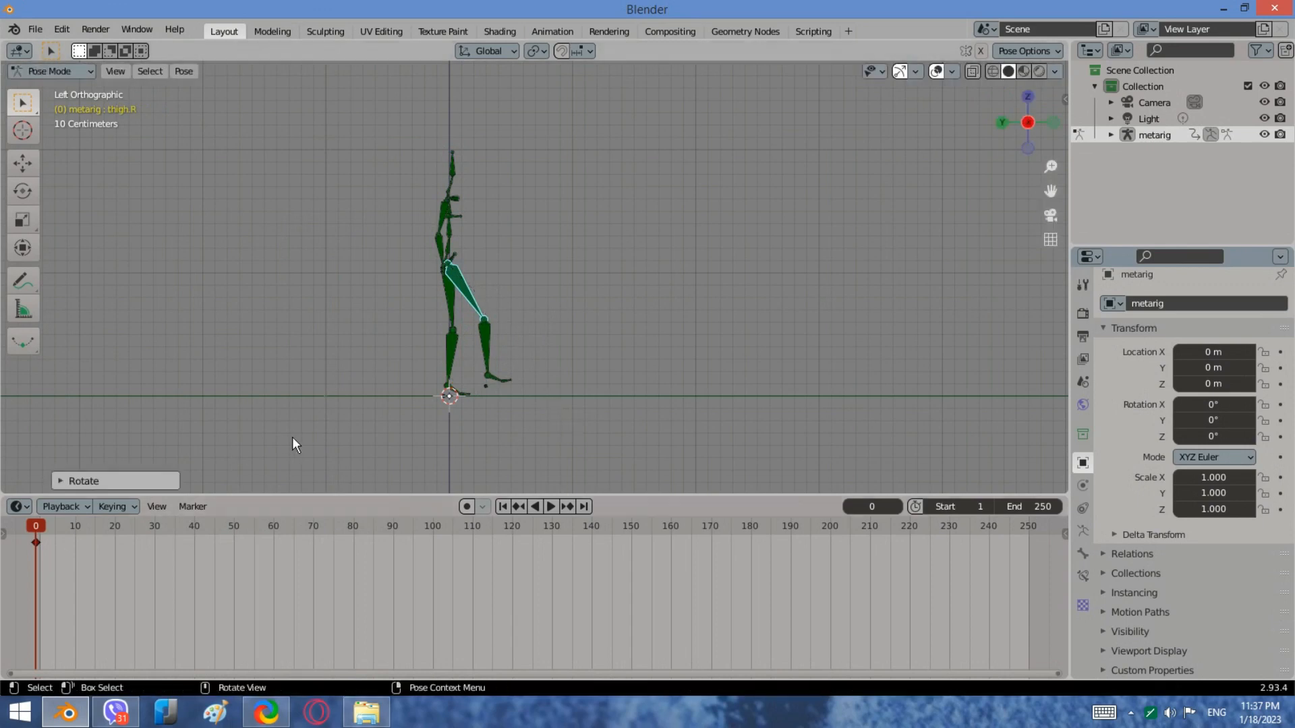
# At frame 10, rotate the right thigh forward and bend the right shin back so the foot hangs below the knee.
pyautogui.click(75, 526)
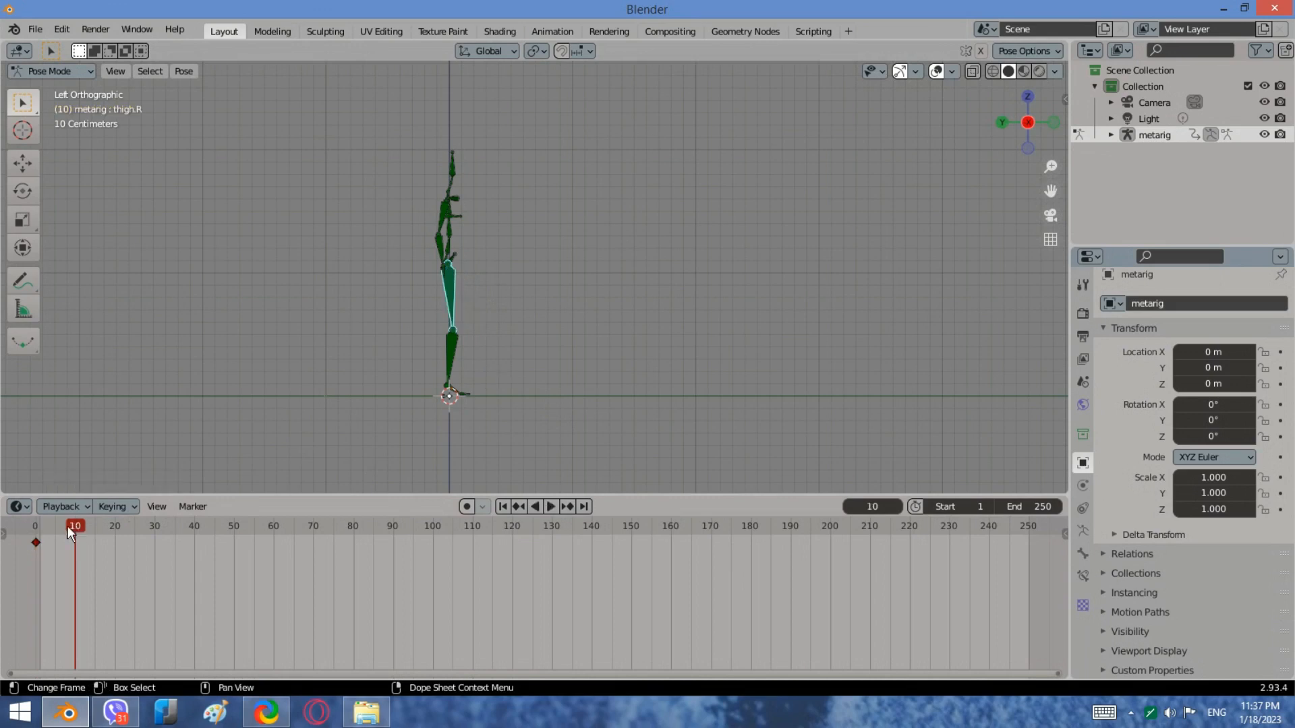
pyautogui.press('r')
pyautogui.click(506, 326)
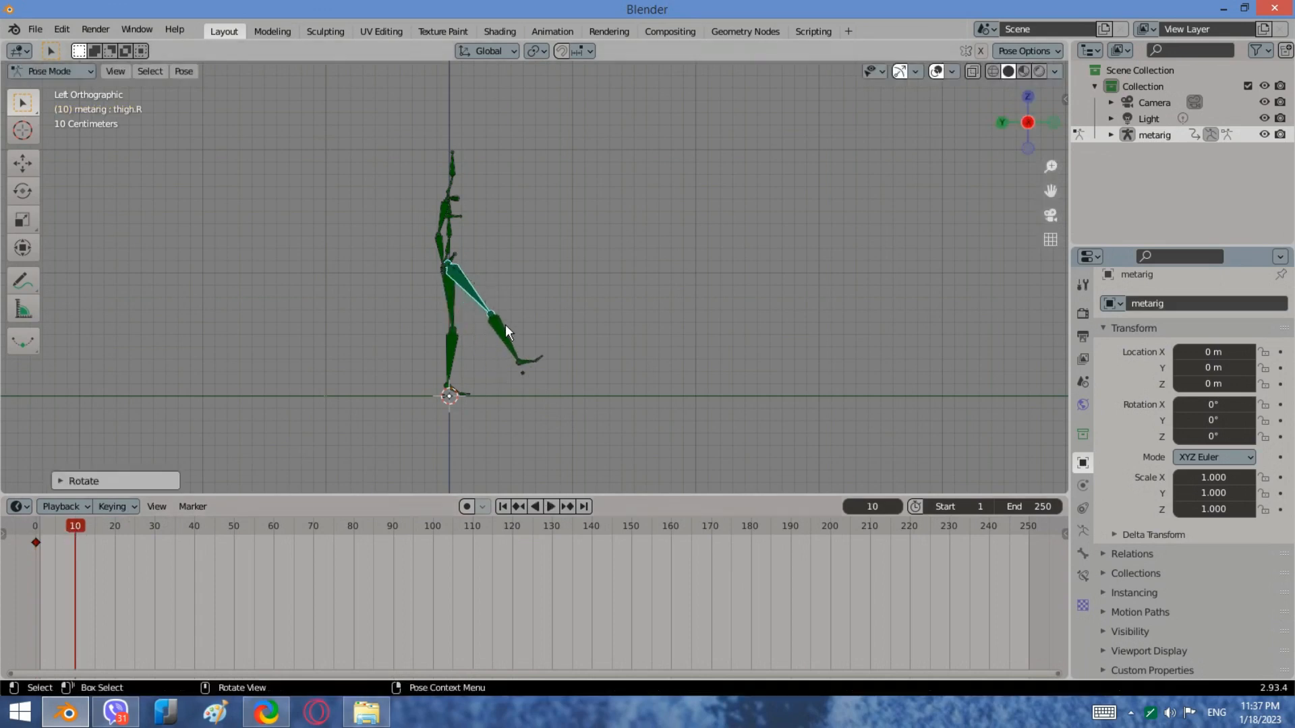
pyautogui.click(502, 347)
pyautogui.press('r')
pyautogui.click(484, 346)
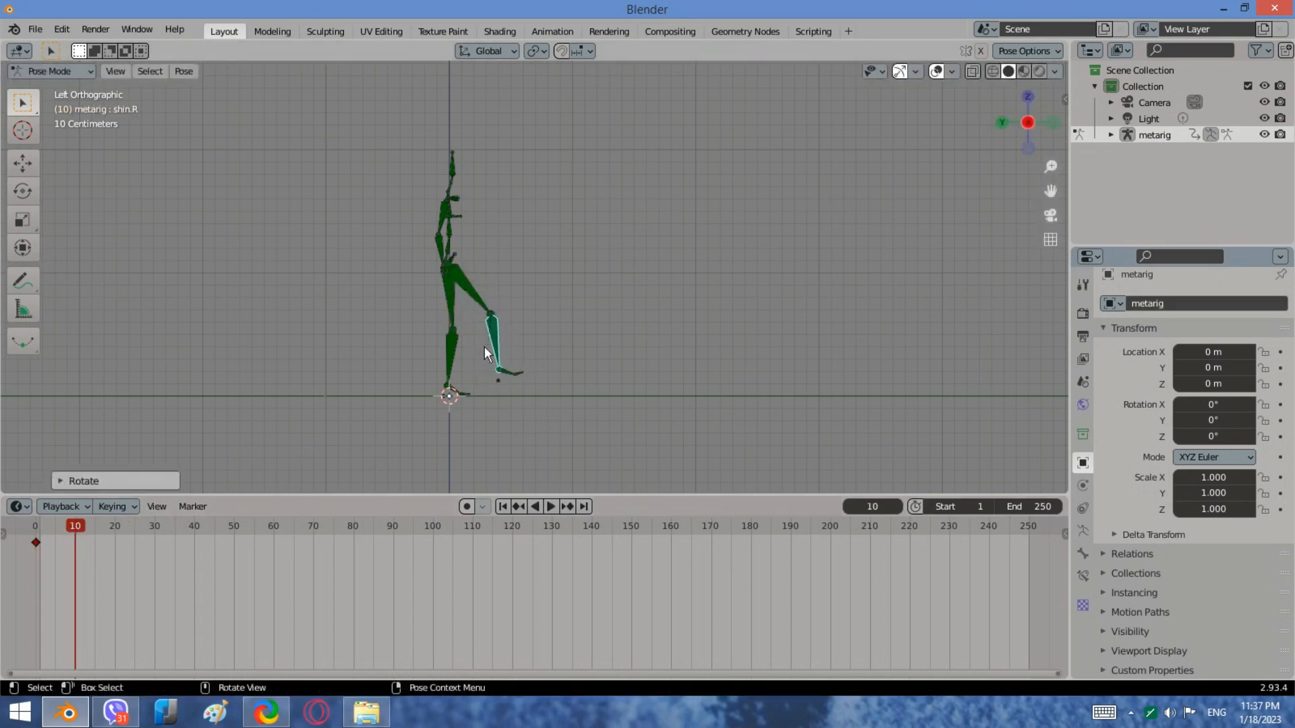
pyautogui.press('r')
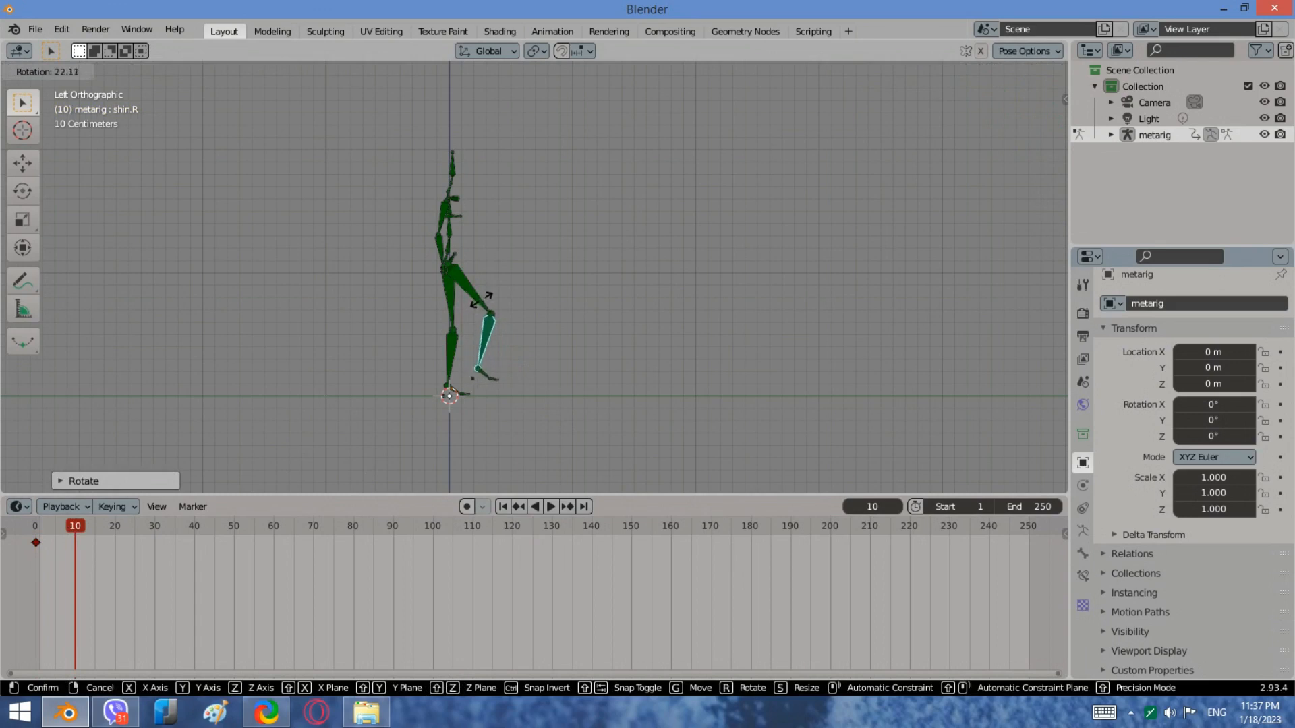
pyautogui.click(475, 306)
pyautogui.click(472, 297)
pyautogui.press('r')
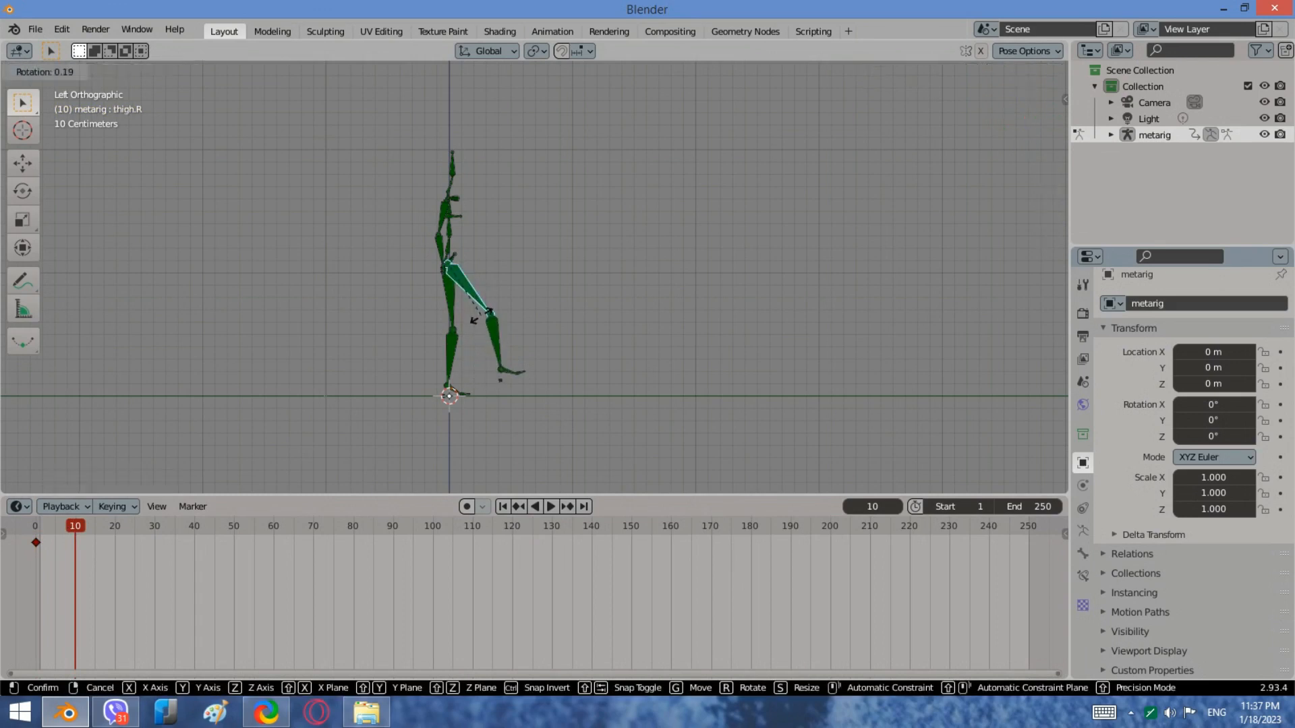
pyautogui.click(474, 323)
# Insert a Location & Rotation keyframe for all bones at frame 10.
pyautogui.moveTo(526, 430); pyautogui.dragTo(359, 183)
pyautogui.press('i')
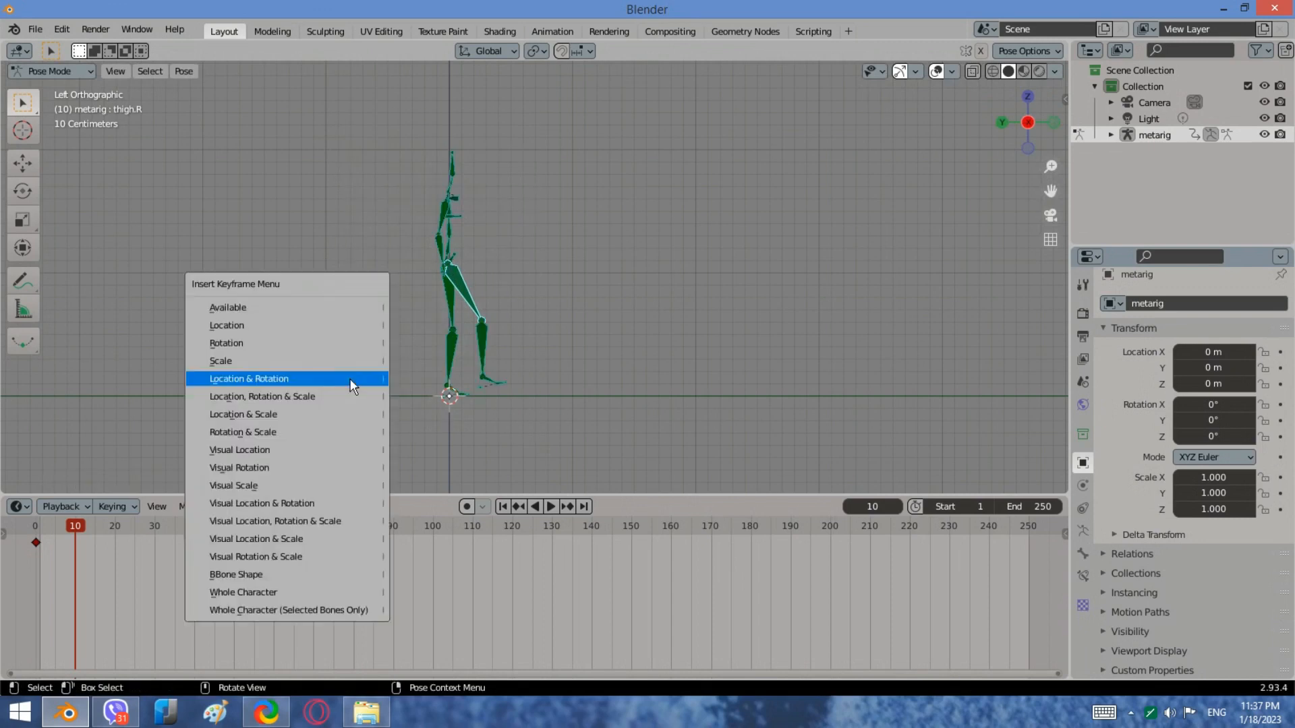
pyautogui.click(347, 378)
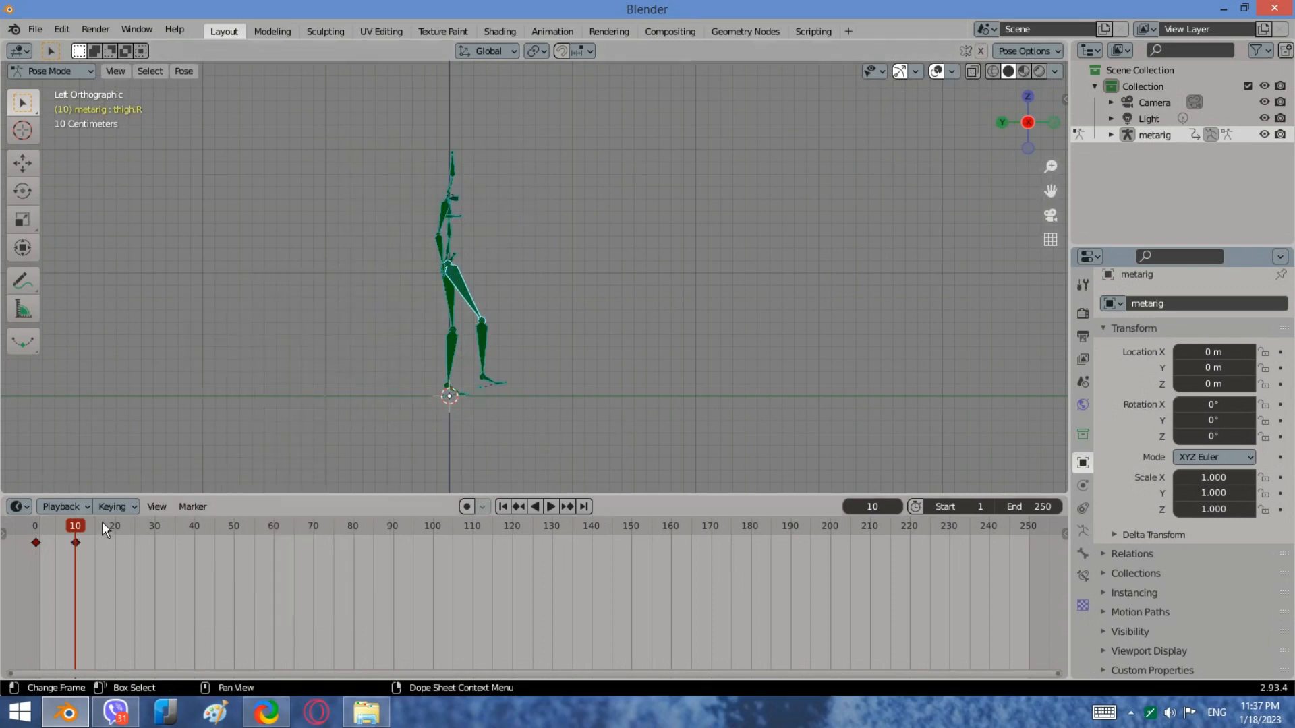
# At frame 20, move all bones of the rig forward along the global Y axis.
pyautogui.moveTo(74, 528); pyautogui.dragTo(113, 524)
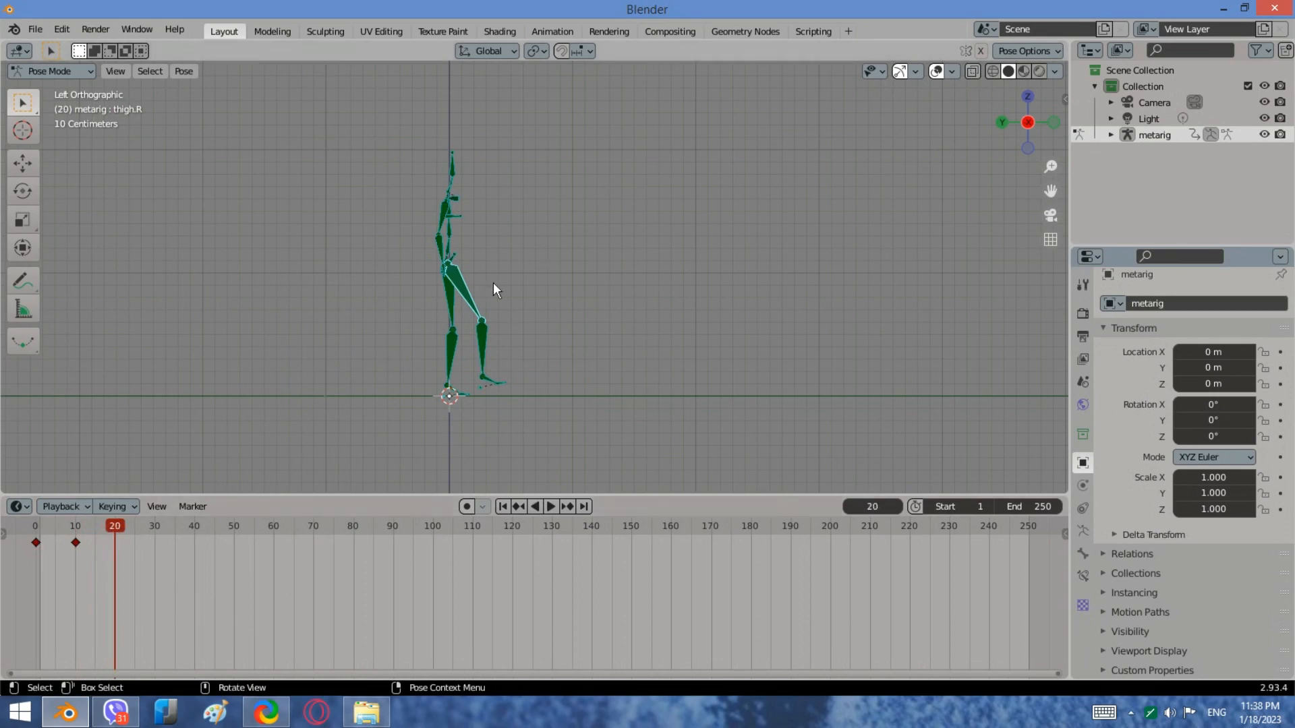
pyautogui.moveTo(532, 422); pyautogui.dragTo(339, 89)
pyautogui.press('g')
pyautogui.press('y')
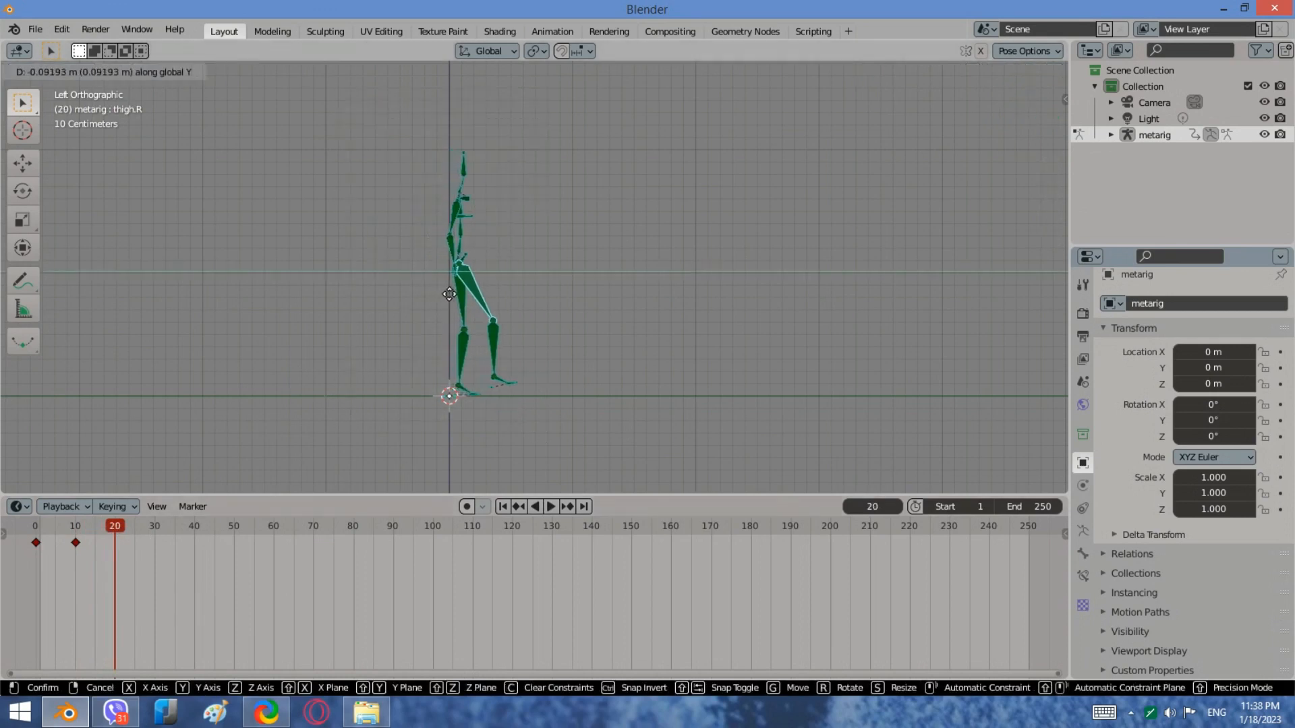
pyautogui.click(470, 309)
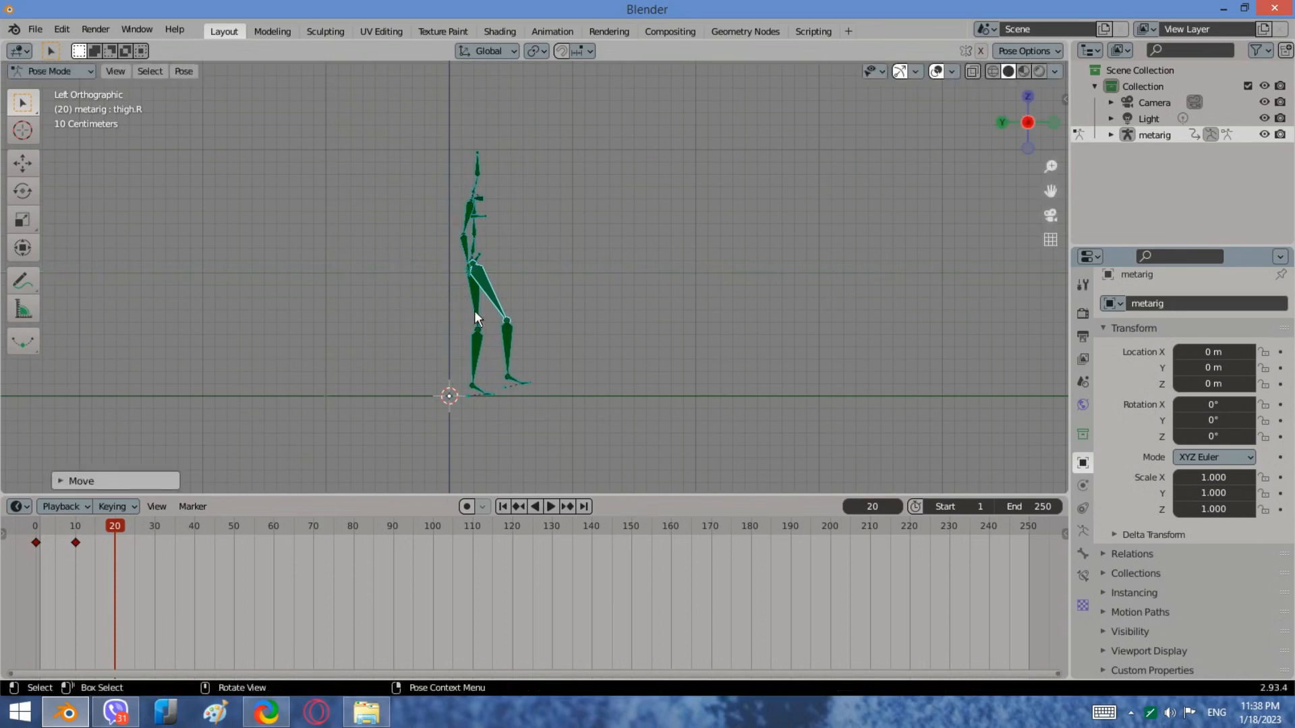
# Rotate the left thigh backward so the left leg trails behind the body.
pyautogui.click(474, 314)
pyautogui.press('r')
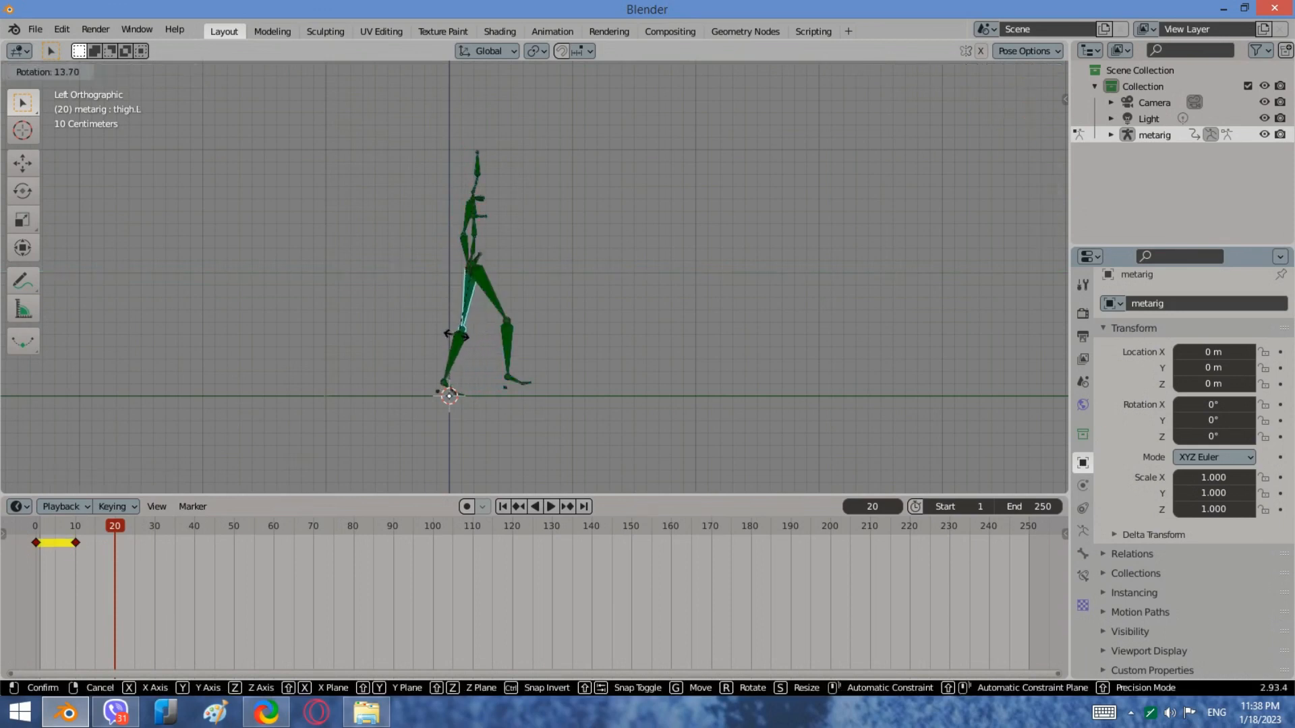
pyautogui.click(456, 335)
# Lower the right thigh and swing the right shin slightly forward so the leading foot comes near the ground.
pyautogui.click(493, 301)
pyautogui.press('r')
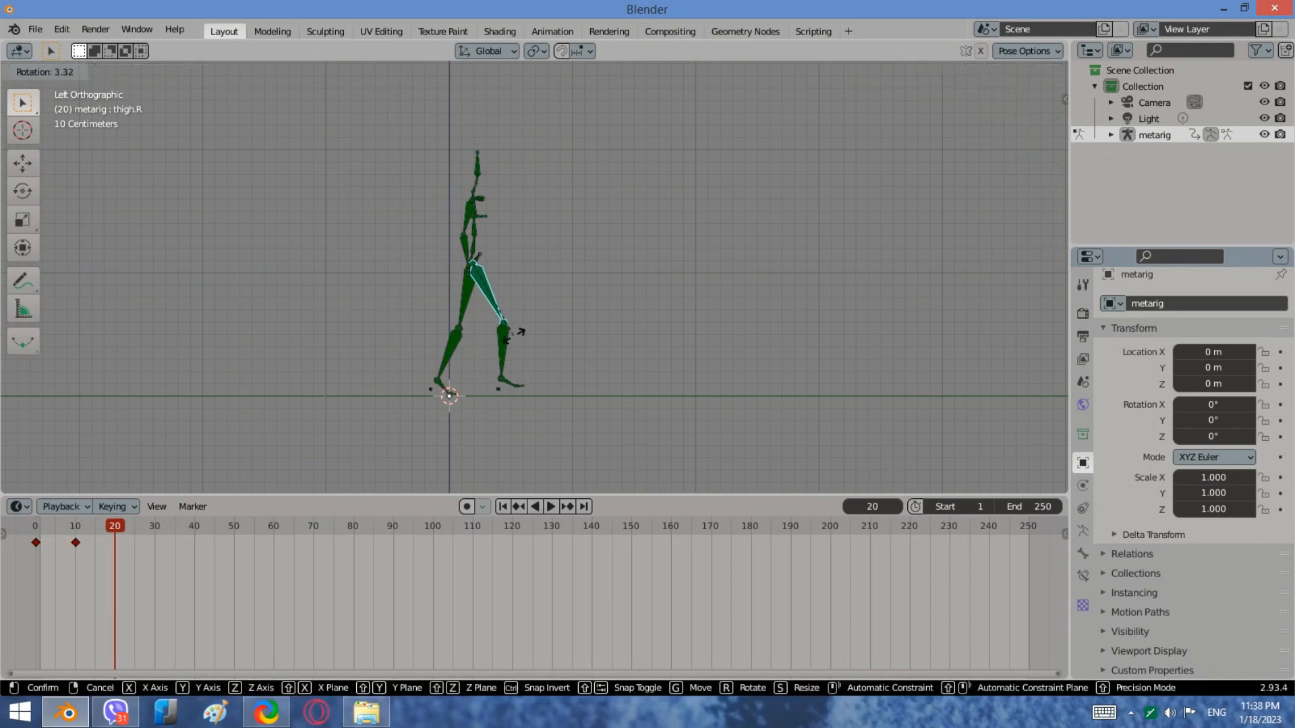
pyautogui.click(512, 338)
pyautogui.click(505, 350)
pyautogui.press('r')
pyautogui.click(519, 364)
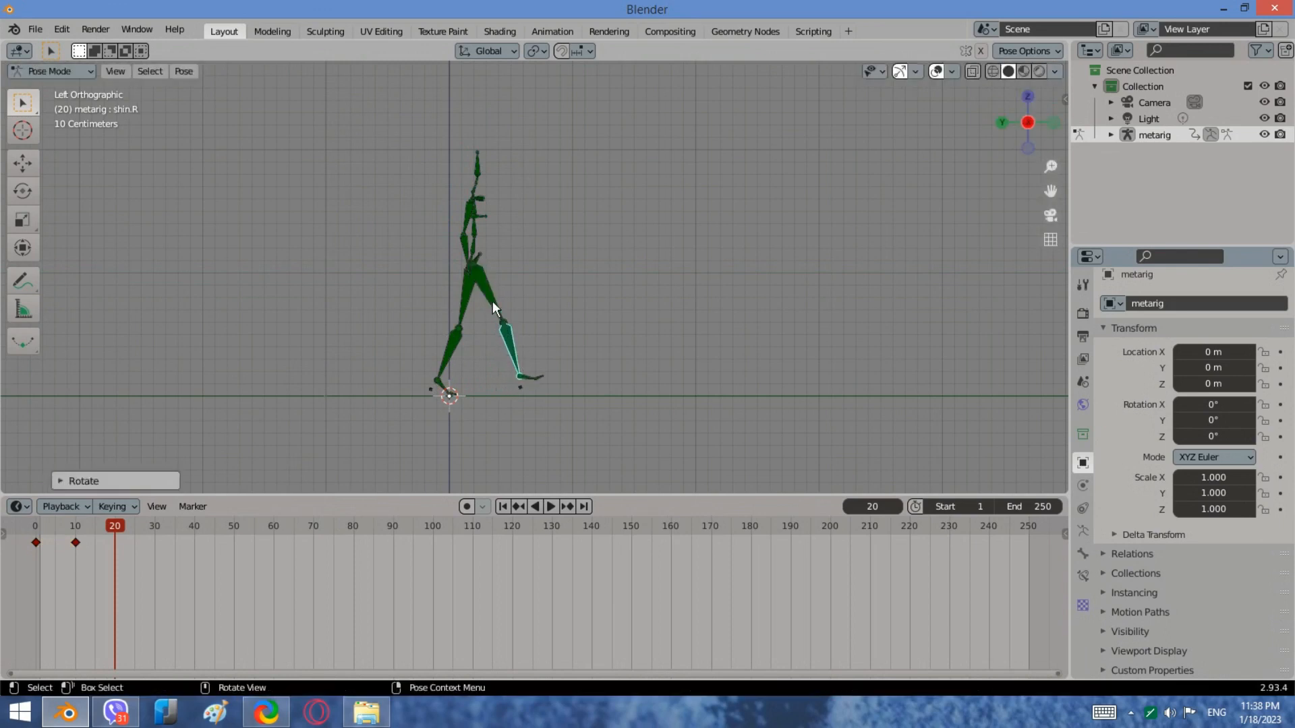
pyautogui.click(493, 303)
pyautogui.press('r')
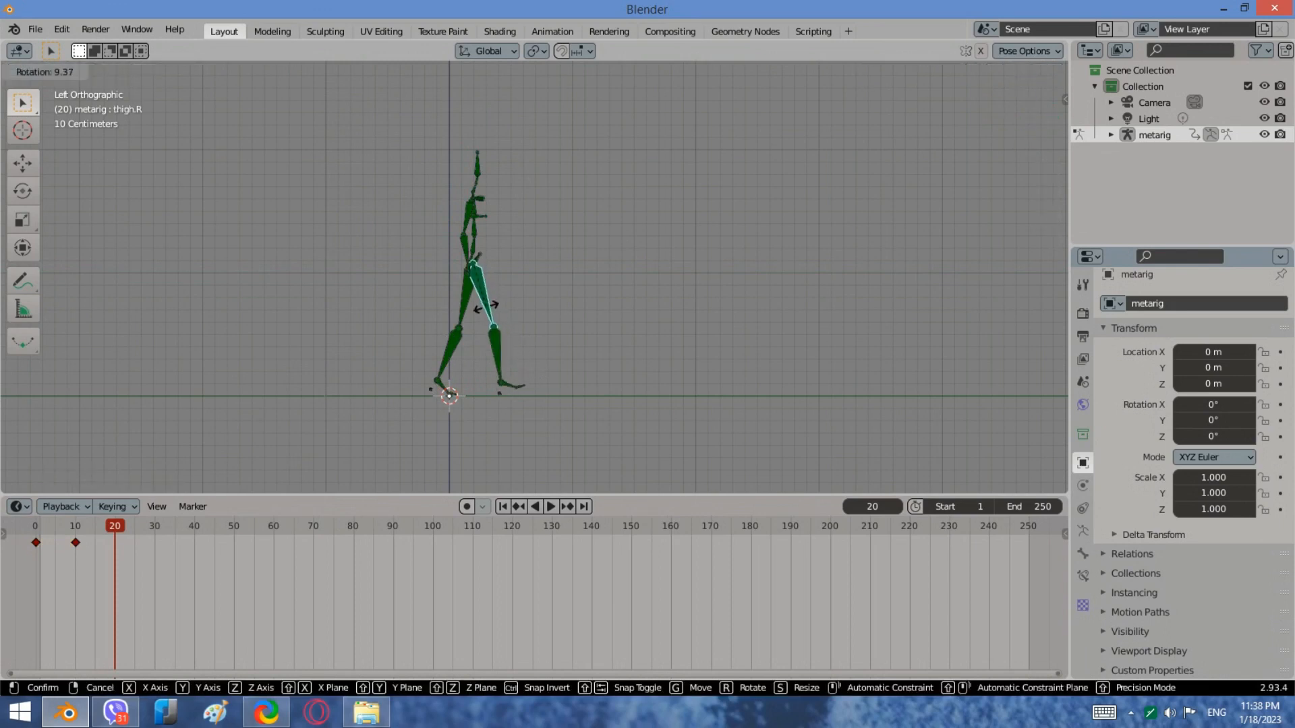
pyautogui.click(486, 308)
# Select all bones and insert a keyframe for the stride pose at frame 20.
pyautogui.moveTo(573, 424); pyautogui.dragTo(310, 135)
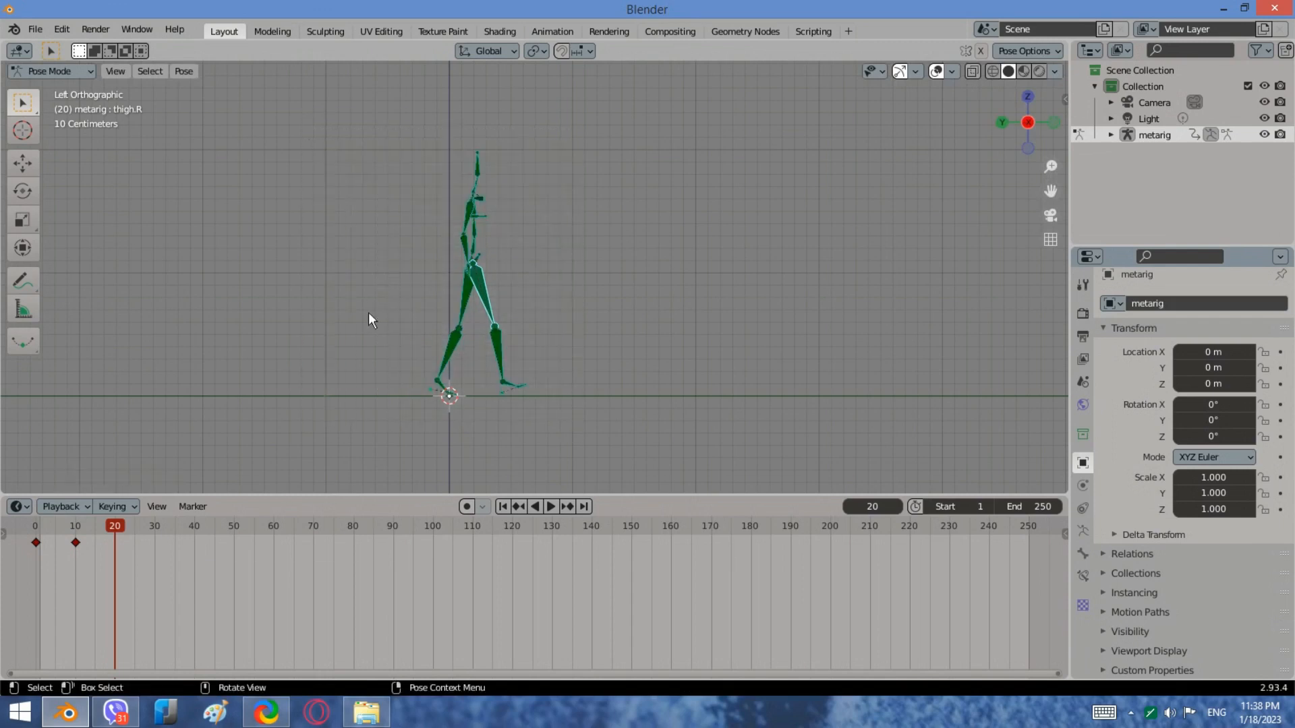
pyautogui.press('i')
pyautogui.click(373, 314)
# At frame 30, rotate the right thigh back toward vertical so the right foot stands on the ground line.
pyautogui.moveTo(116, 524); pyautogui.dragTo(155, 524)
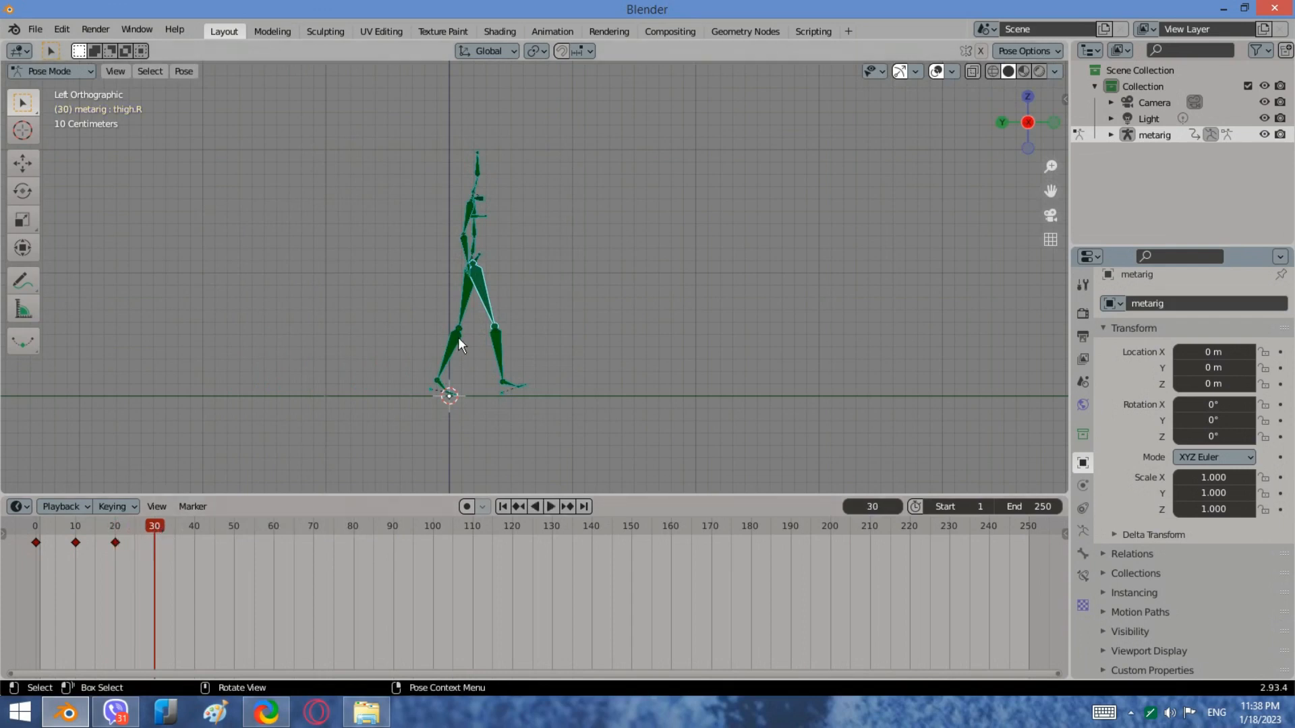
pyautogui.click(487, 312)
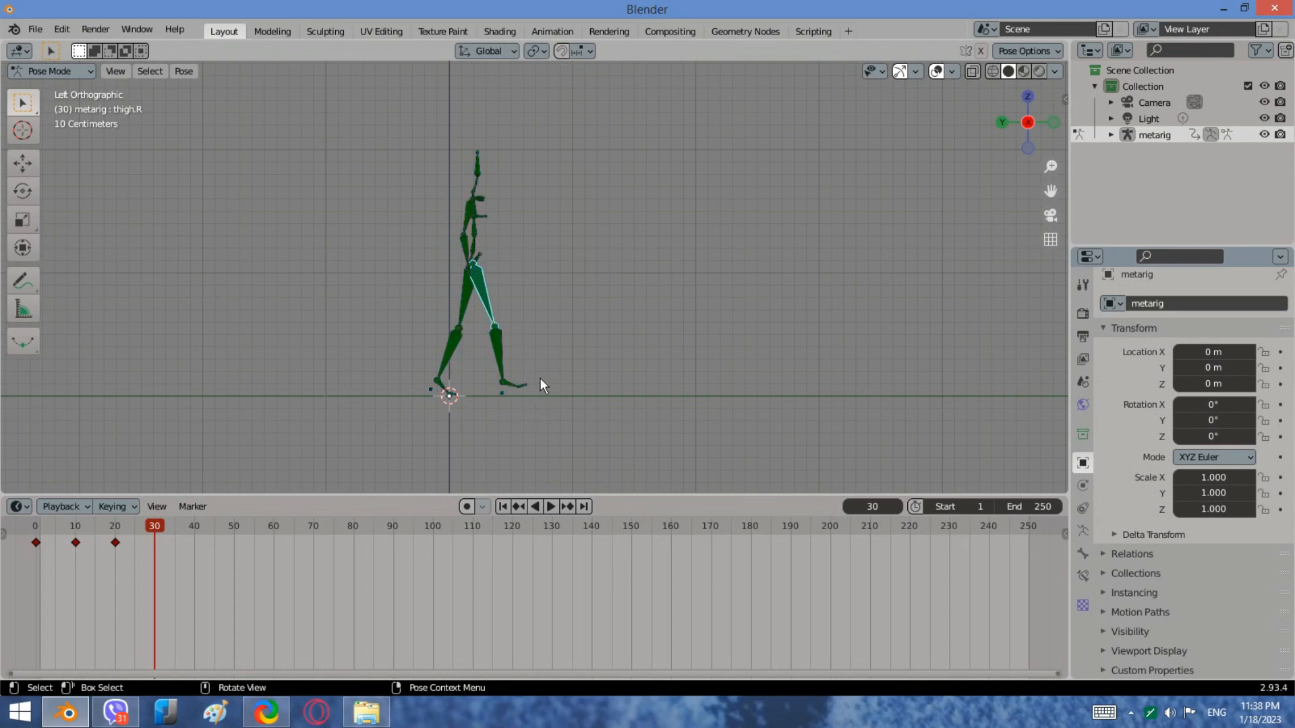
pyautogui.press('r')
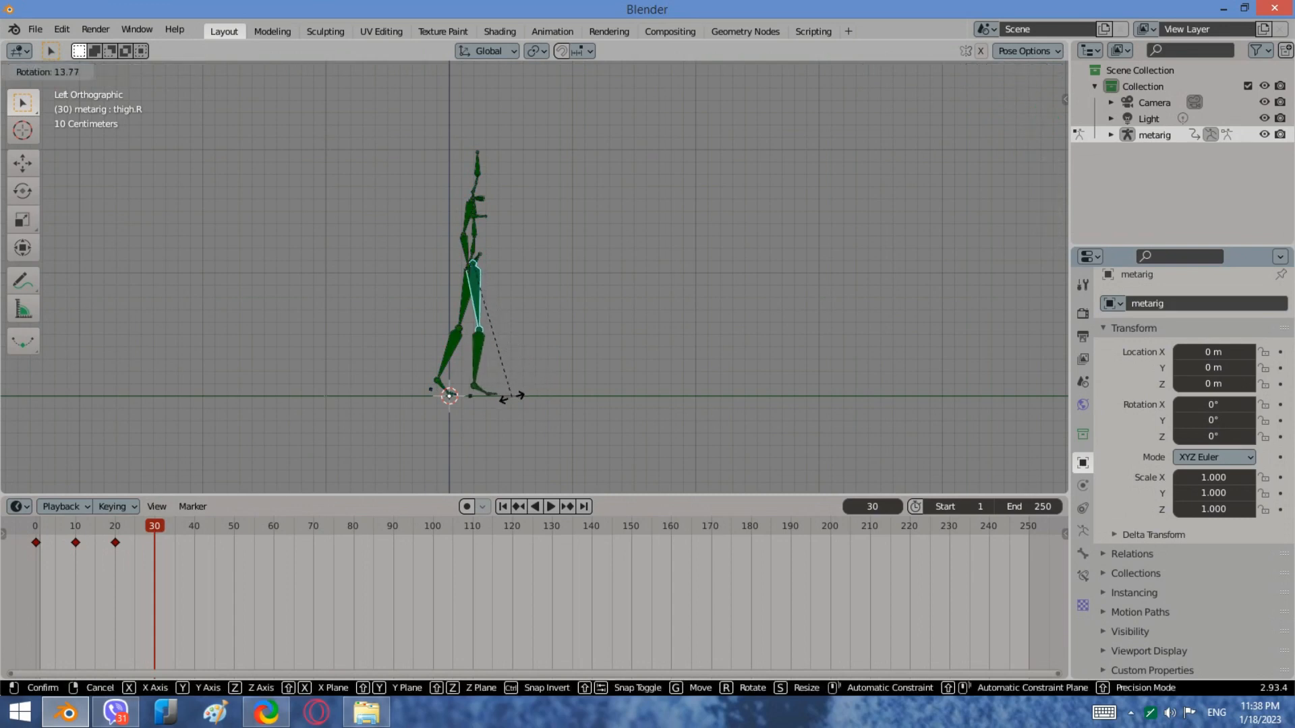
pyautogui.click(450, 309)
# Swing the left thigh forward past the right leg and bend the left shin back at the knee.
pyautogui.click(472, 306)
pyautogui.press('r')
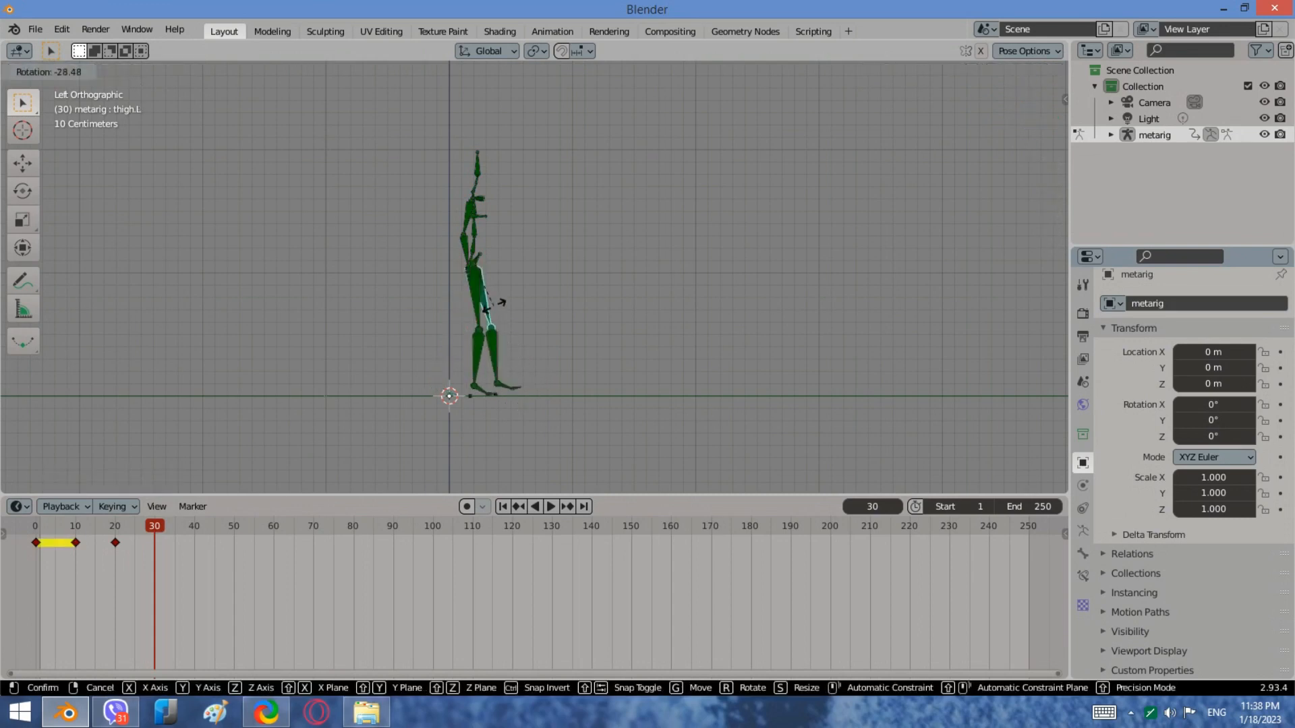
pyautogui.click(515, 322)
pyautogui.click(516, 327)
pyautogui.press('r')
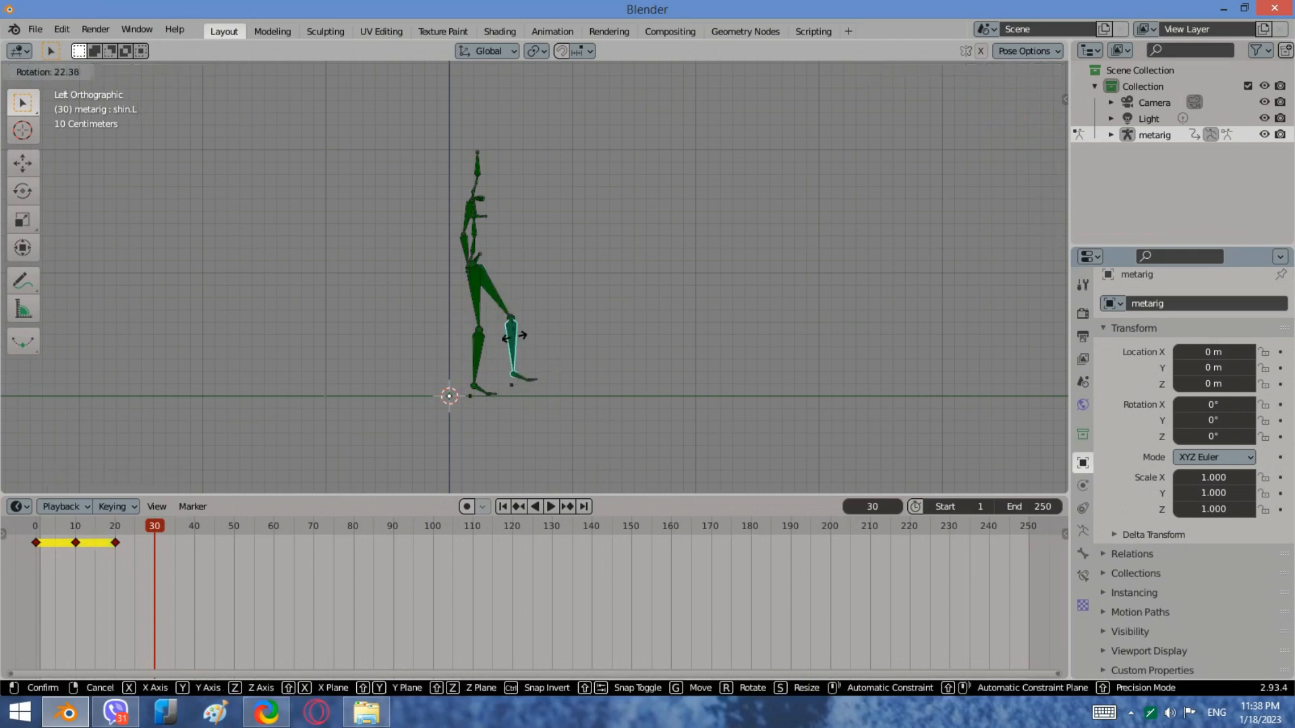
pyautogui.click(505, 333)
# Fine-tune the left shin and left thigh rotations so the shin hangs nearly vertical with the foot just above the ground.
pyautogui.click(494, 298)
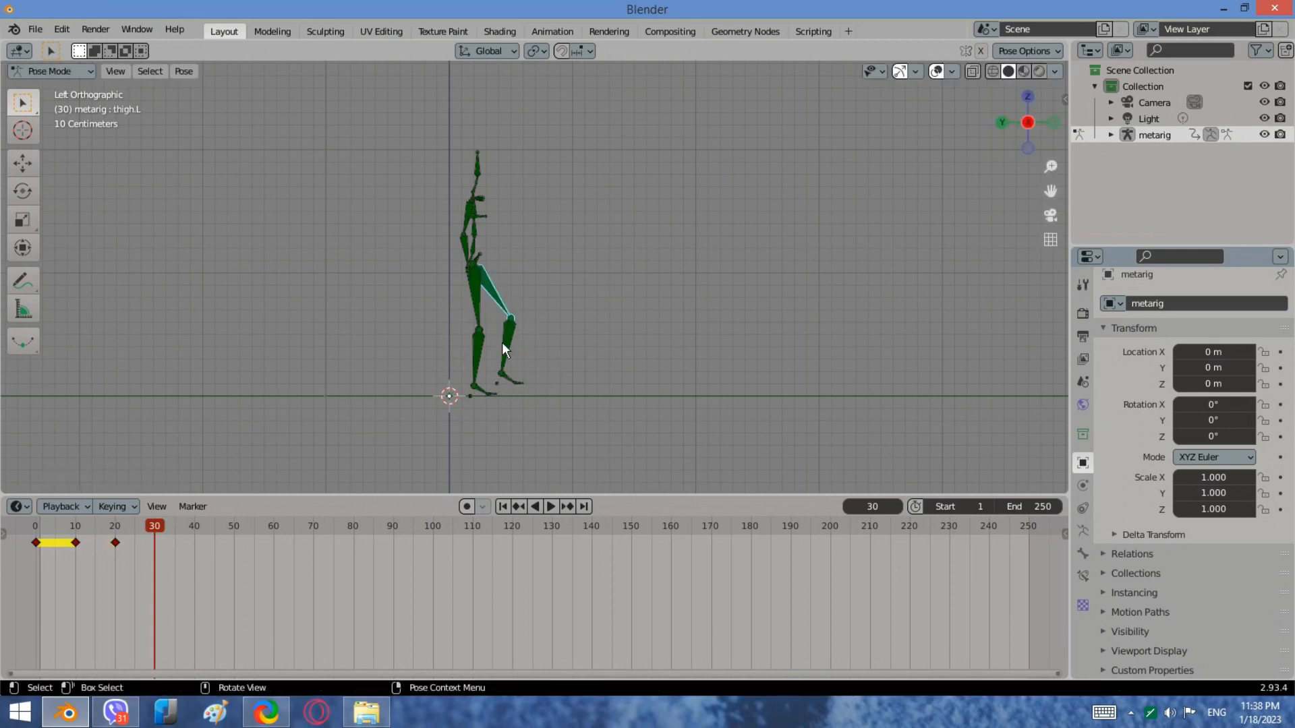
pyautogui.click(502, 346)
pyautogui.press('r')
pyautogui.click(507, 356)
pyautogui.click(496, 297)
pyautogui.press('r')
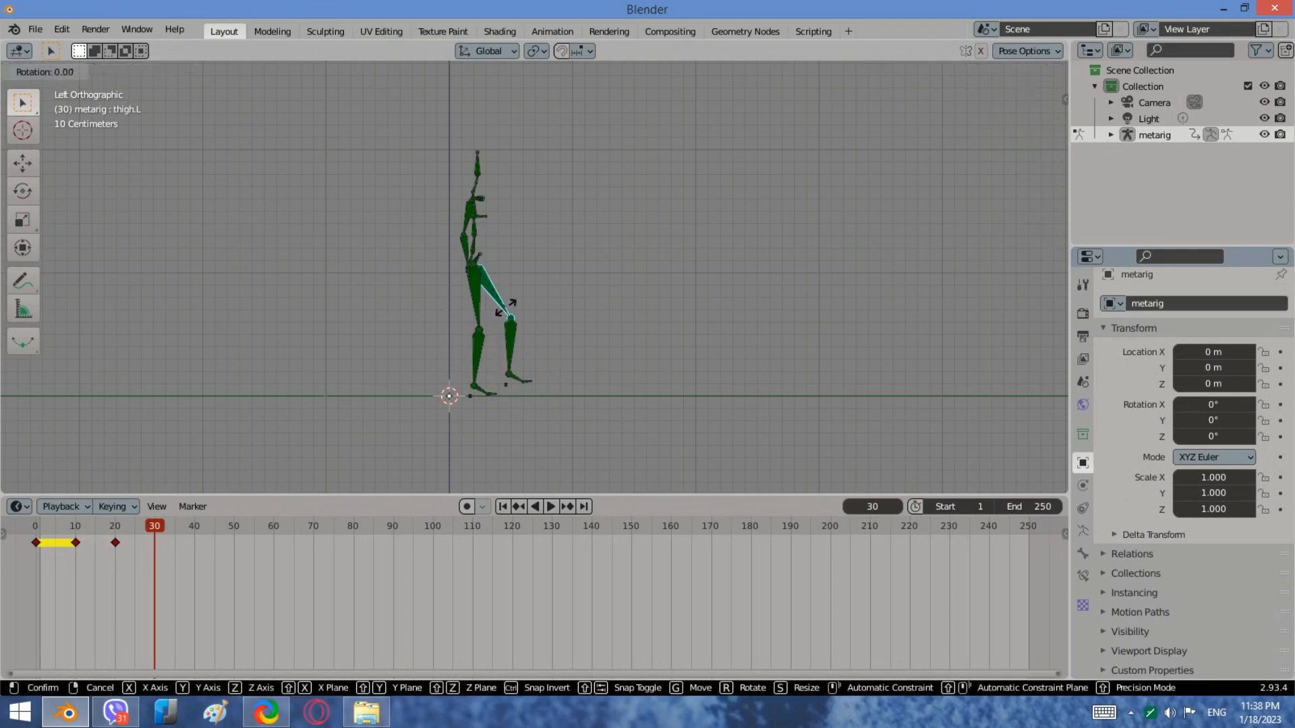
pyautogui.click(511, 318)
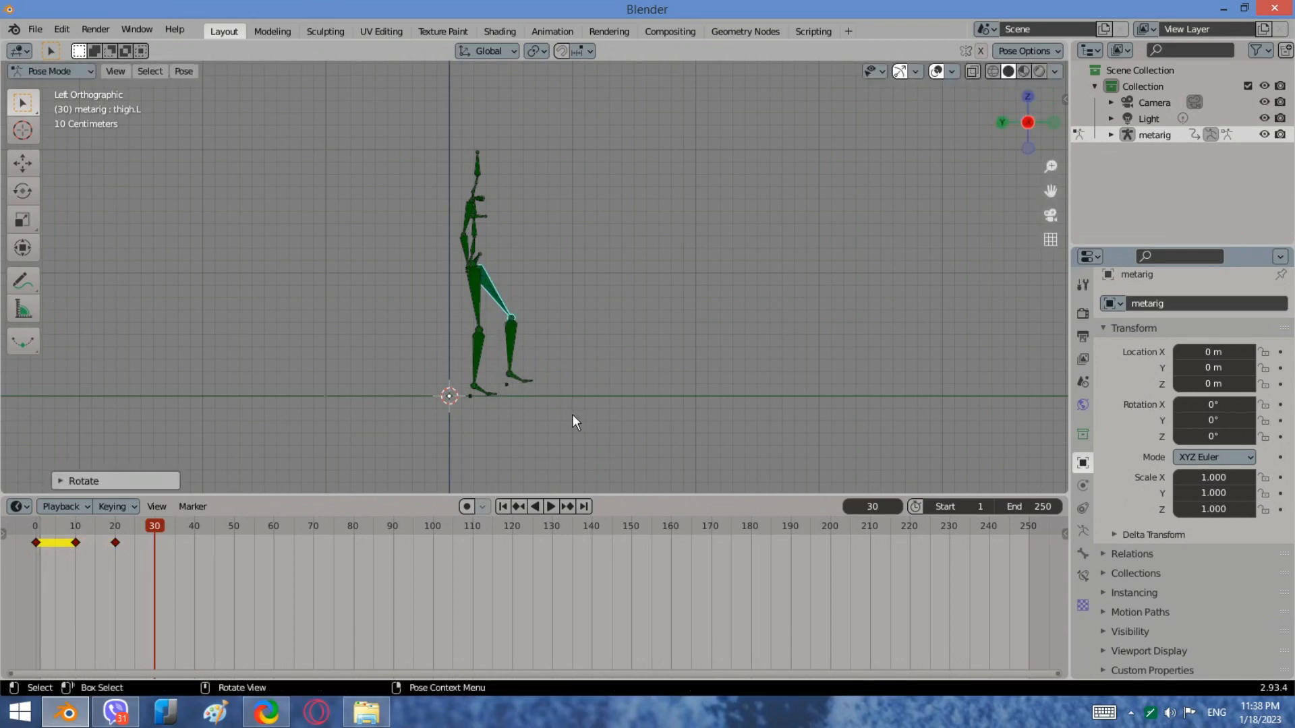
# Select all bones and insert a keyframe for the raised left leg pose at frame 30.
pyautogui.moveTo(571, 414); pyautogui.dragTo(386, 161)
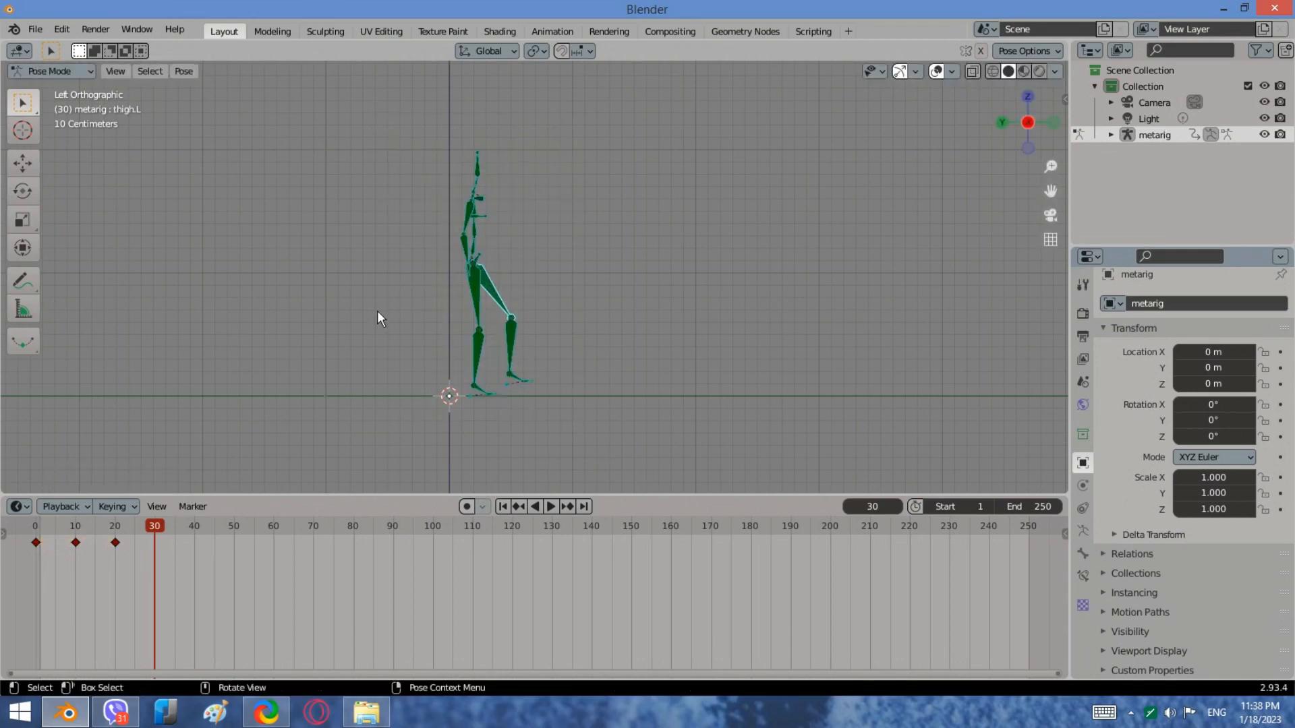
pyautogui.press('i')
pyautogui.click(247, 349)
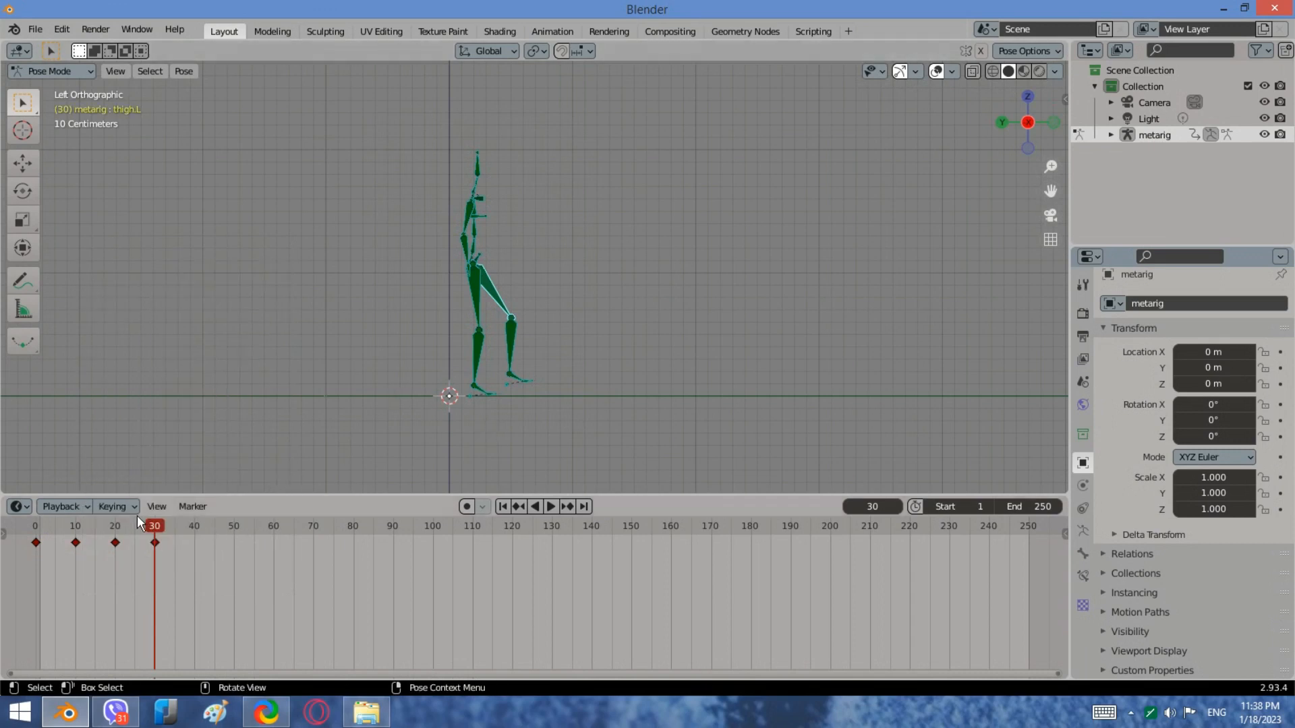
# At frame 40, move all bones of the rig forward along the global Y axis by about 0.14 m.
pyautogui.moveTo(153, 525); pyautogui.dragTo(194, 532)
pyautogui.click(479, 304)
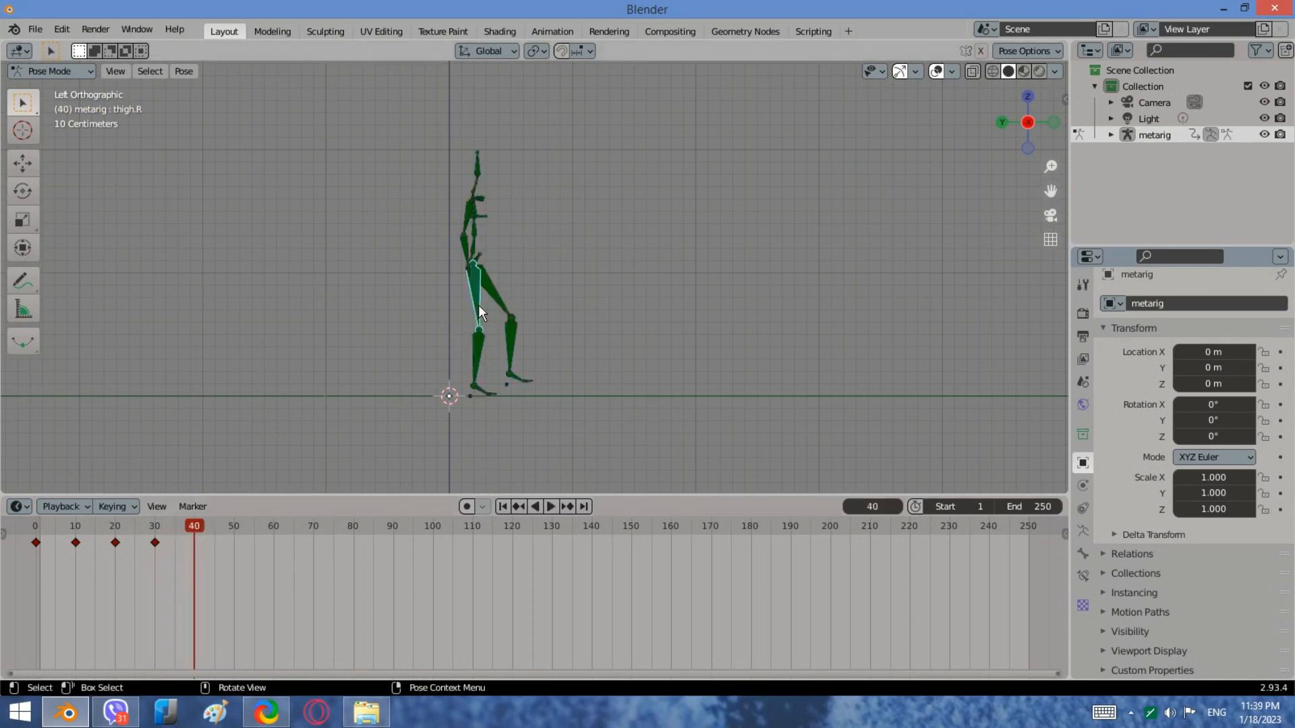
pyautogui.press('r')
pyautogui.click(480, 316)
pyautogui.moveTo(600, 438); pyautogui.dragTo(427, 164)
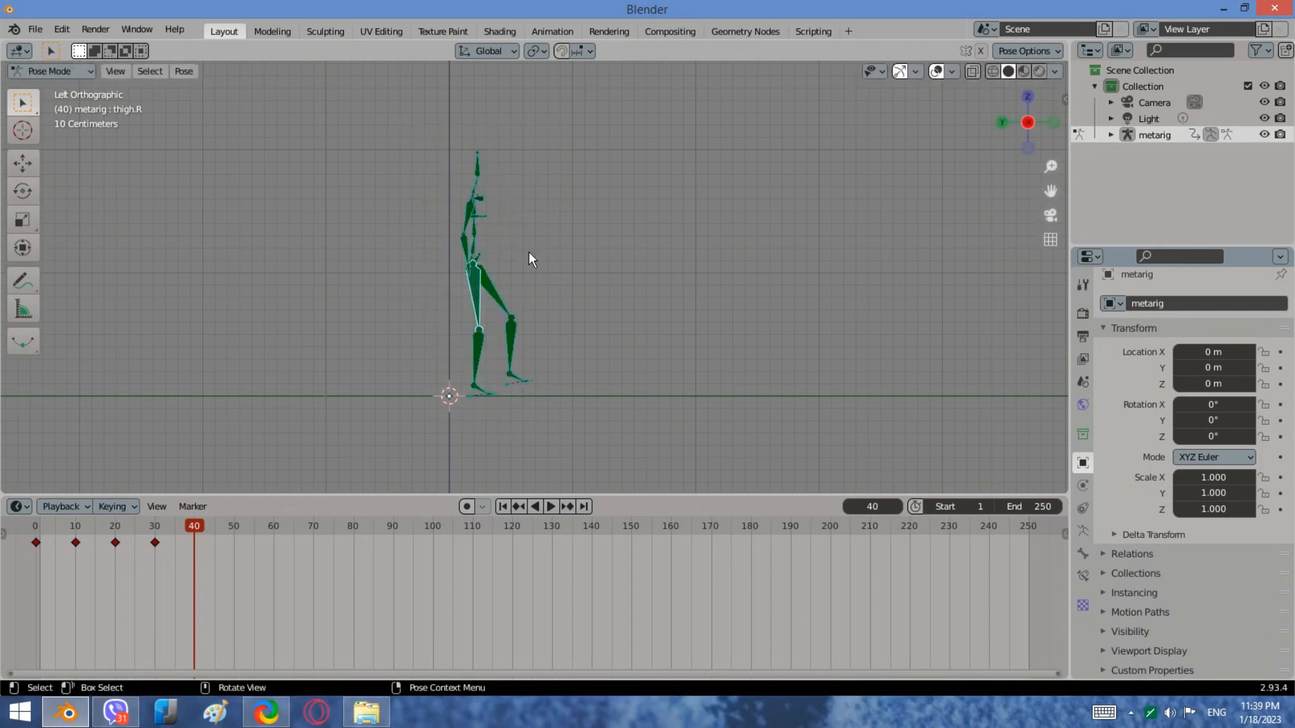
pyautogui.press('g')
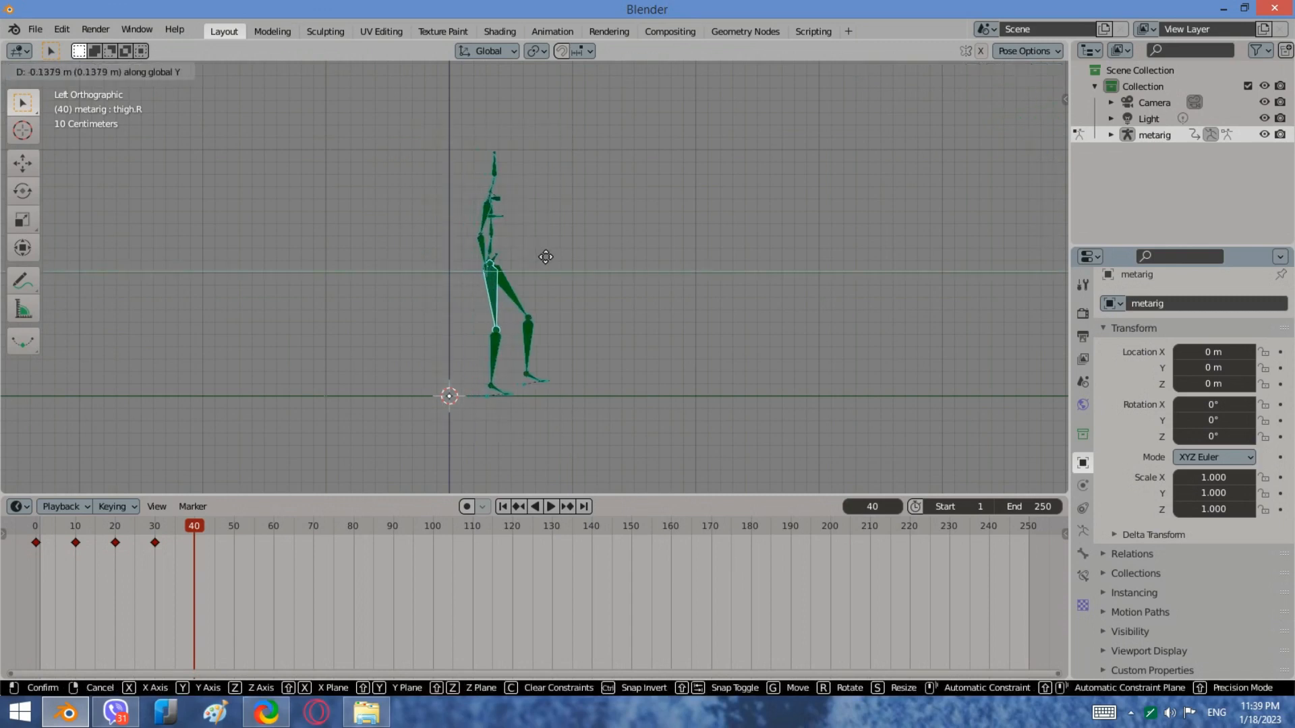
pyautogui.click(547, 256)
# Rotate the right thigh backward so the right leg trails behind the body.
pyautogui.click(502, 309)
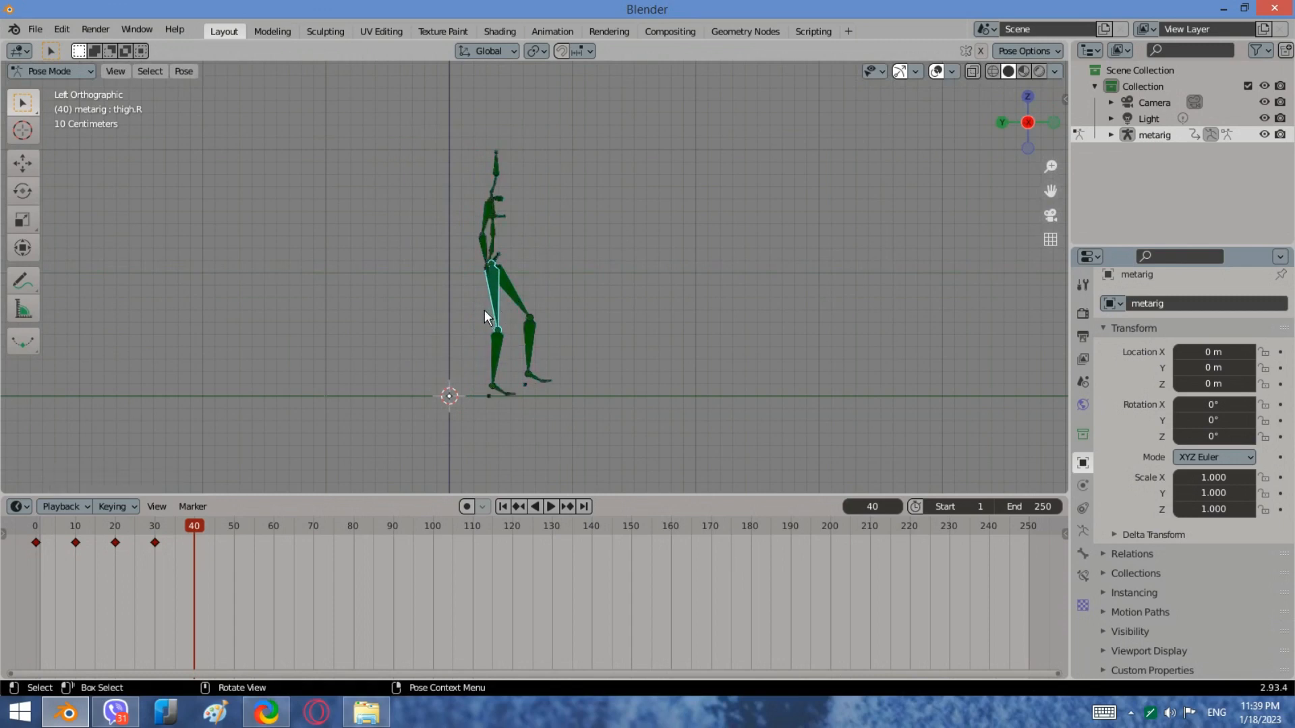
pyautogui.press('r')
pyautogui.click(496, 308)
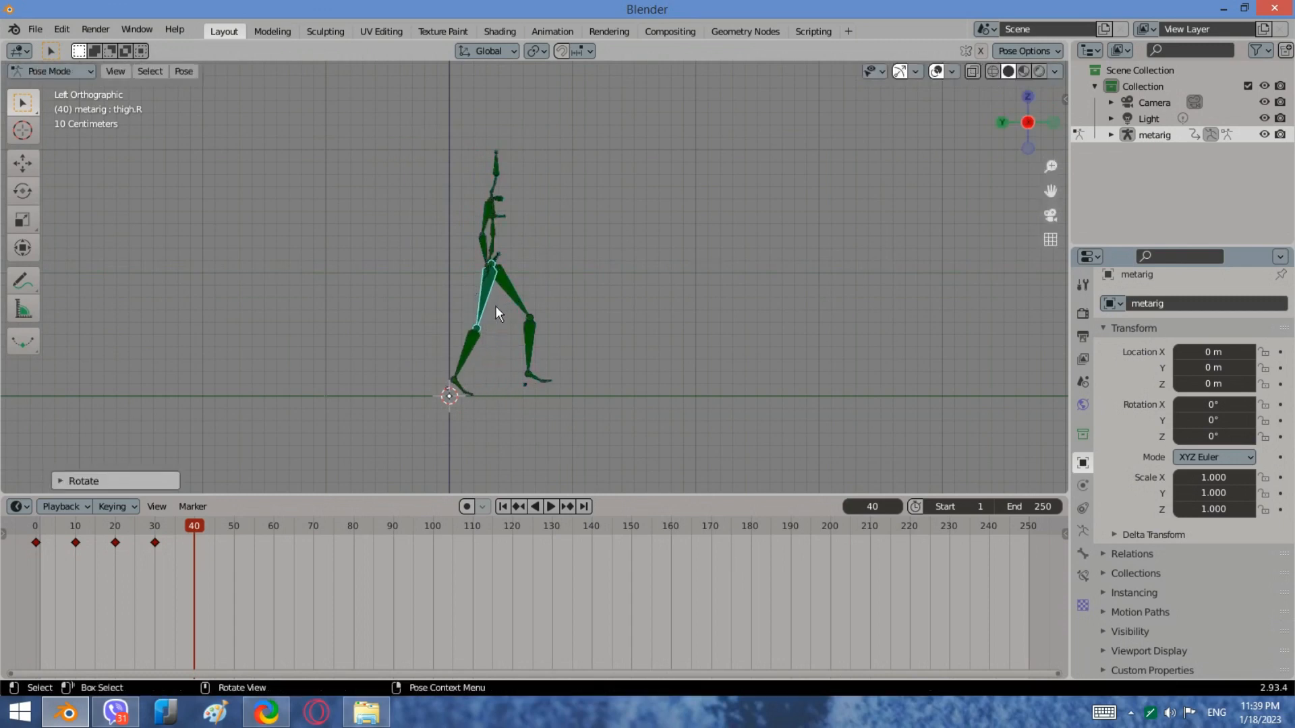
# Lower the left thigh and swing the left shin forward so the leading left foot comes near the ground.
pyautogui.click(521, 304)
pyautogui.press('r')
pyautogui.click(516, 342)
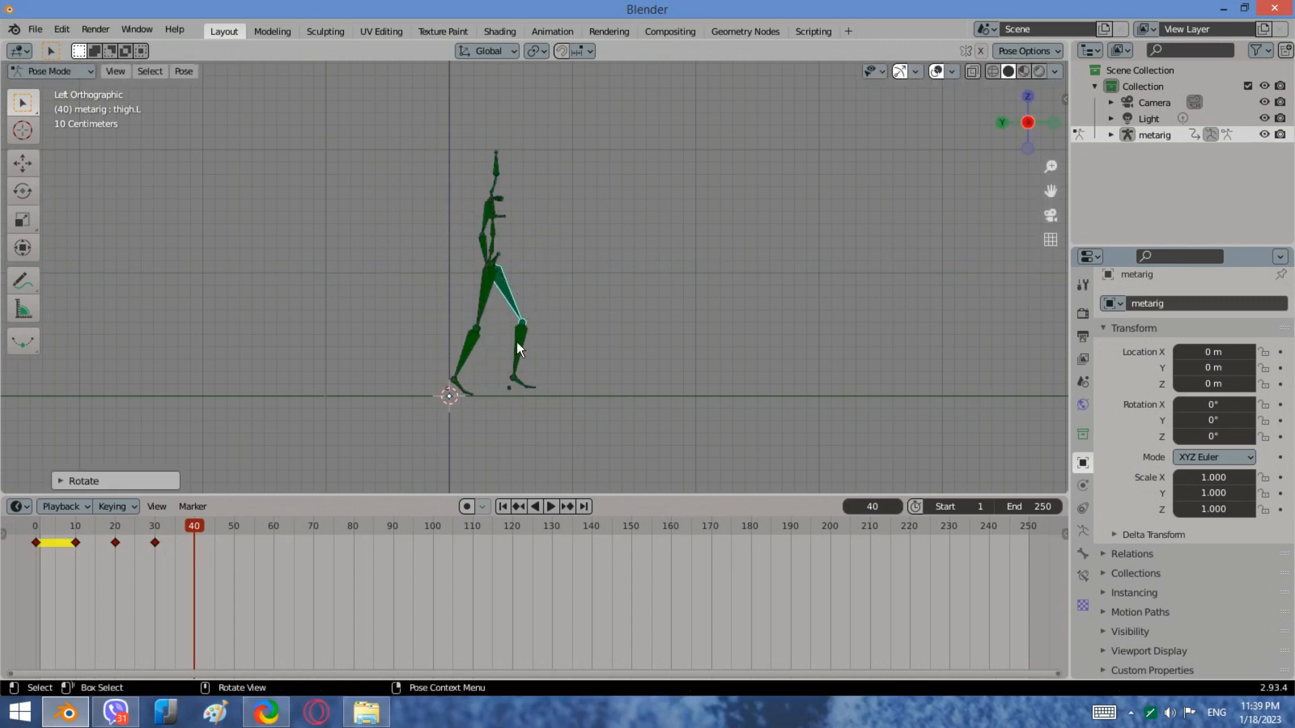
pyautogui.click(517, 344)
pyautogui.press('r')
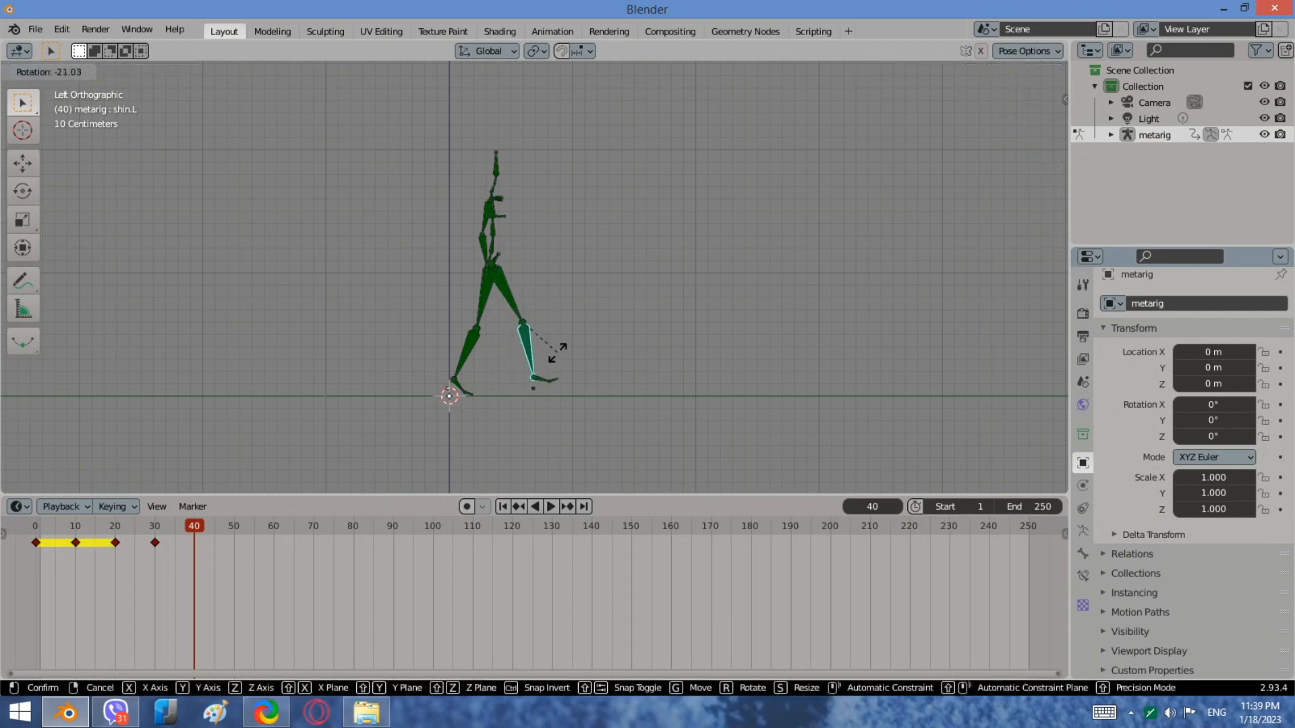
pyautogui.click(546, 345)
pyautogui.click(509, 312)
pyautogui.press('r')
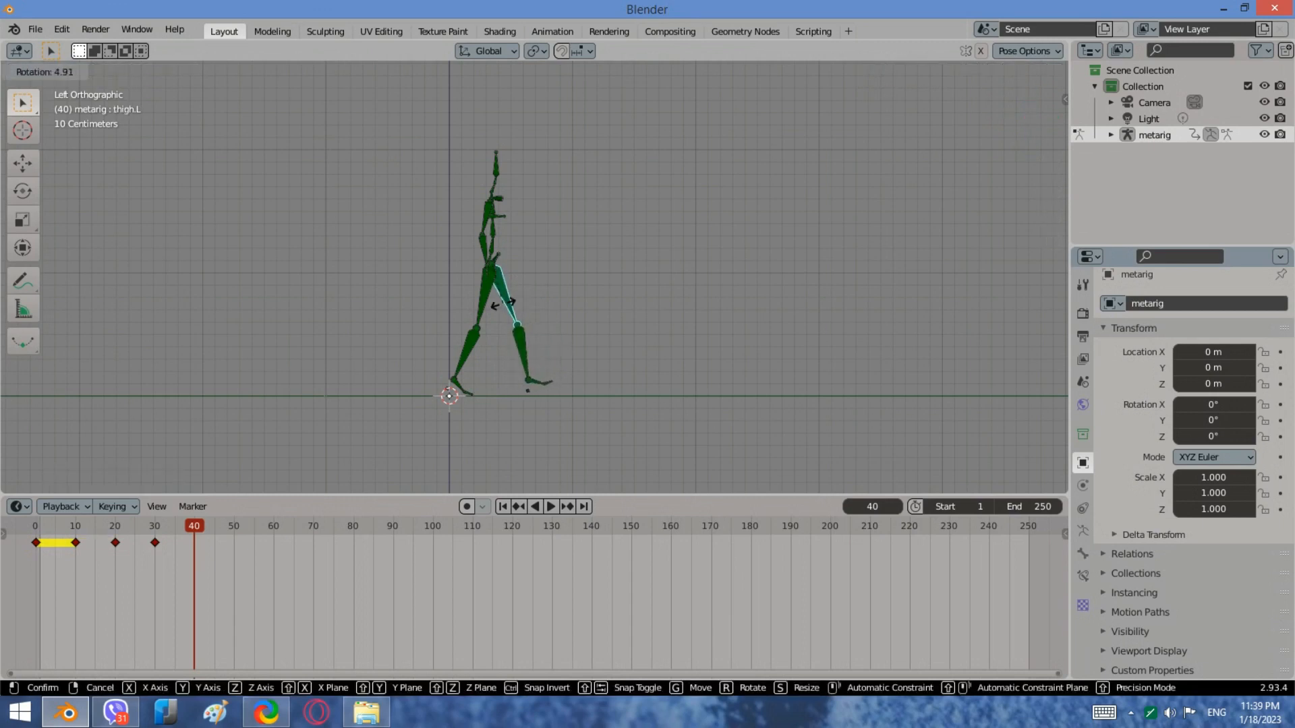
pyautogui.click(551, 378)
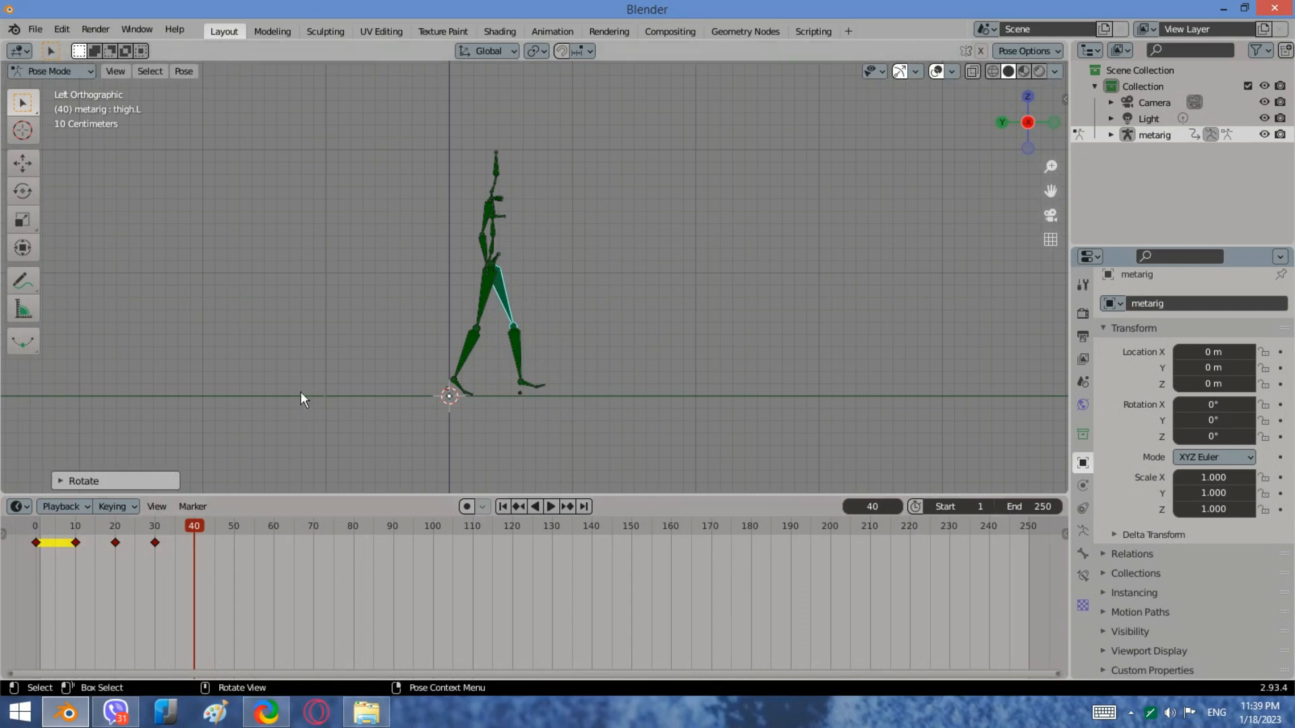
# Select all bones and insert a Location & Rotation keyframe for the stride pose at frame 40.
pyautogui.moveTo(605, 445); pyautogui.dragTo(341, 128)
pyautogui.press('i')
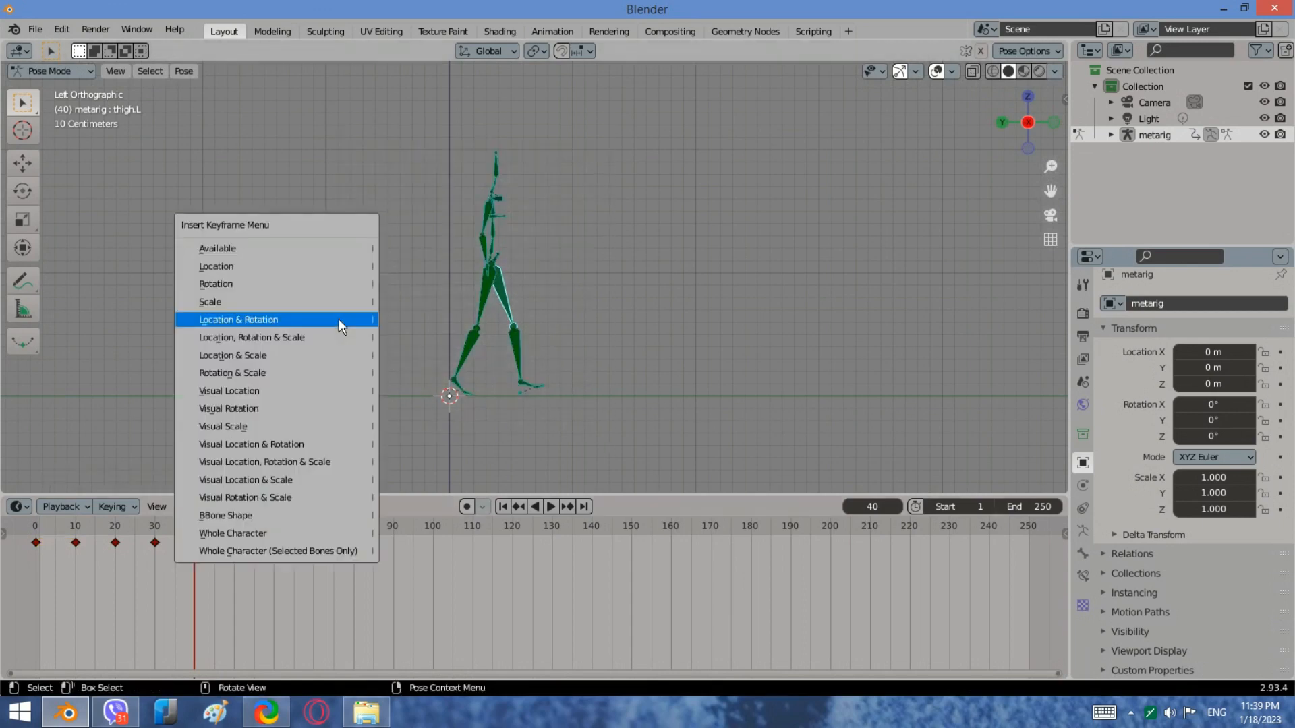
pyautogui.click(339, 318)
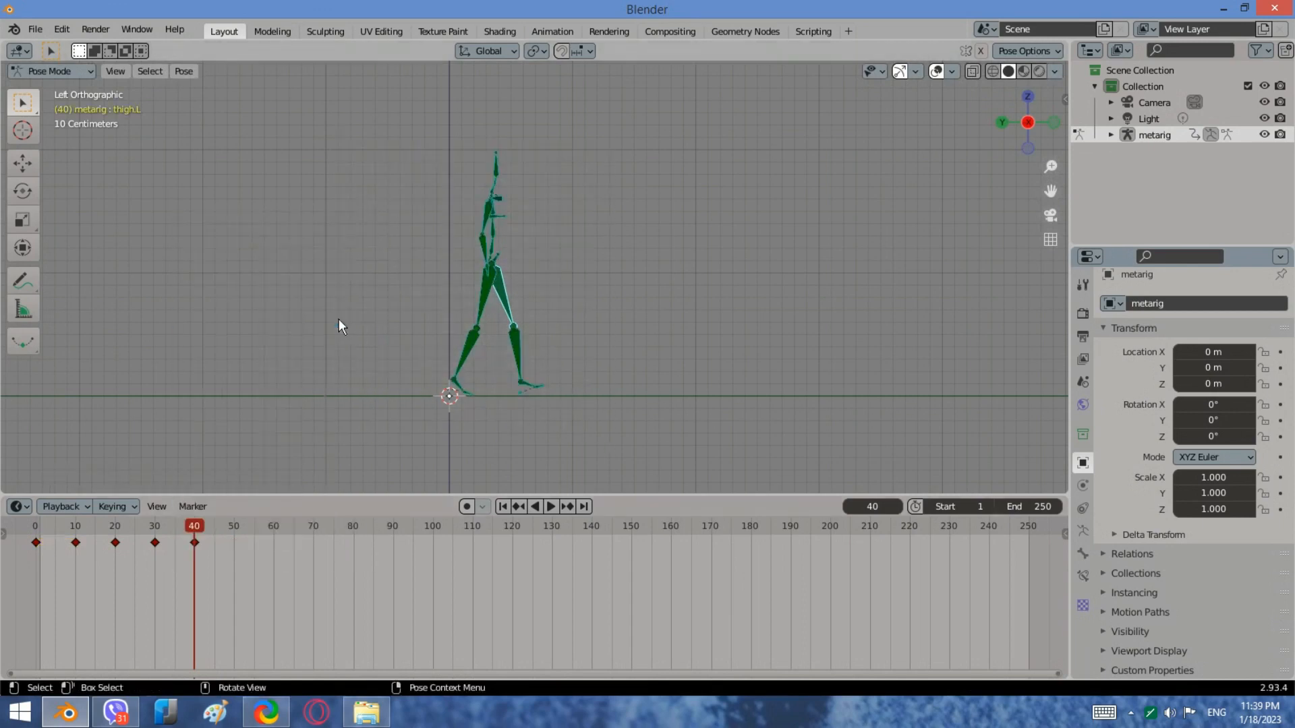
pyautogui.click(542, 406)
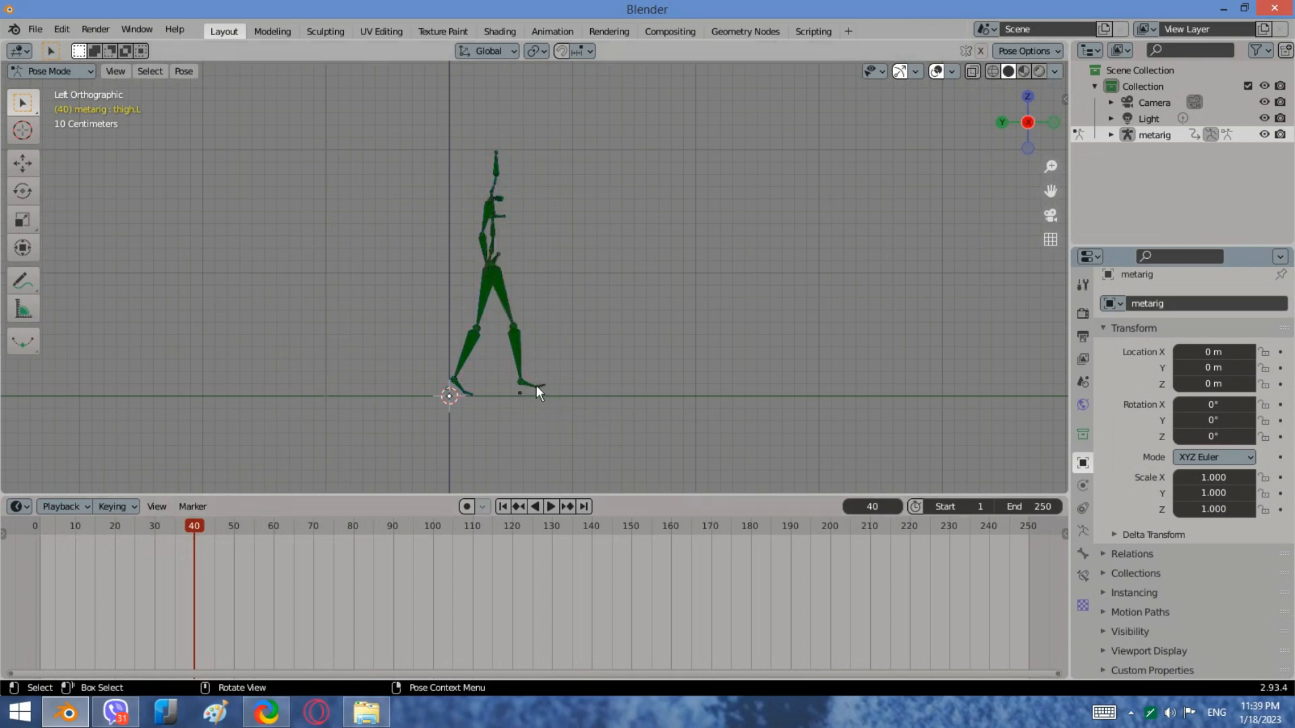
pyautogui.moveTo(607, 430); pyautogui.dragTo(376, 74)
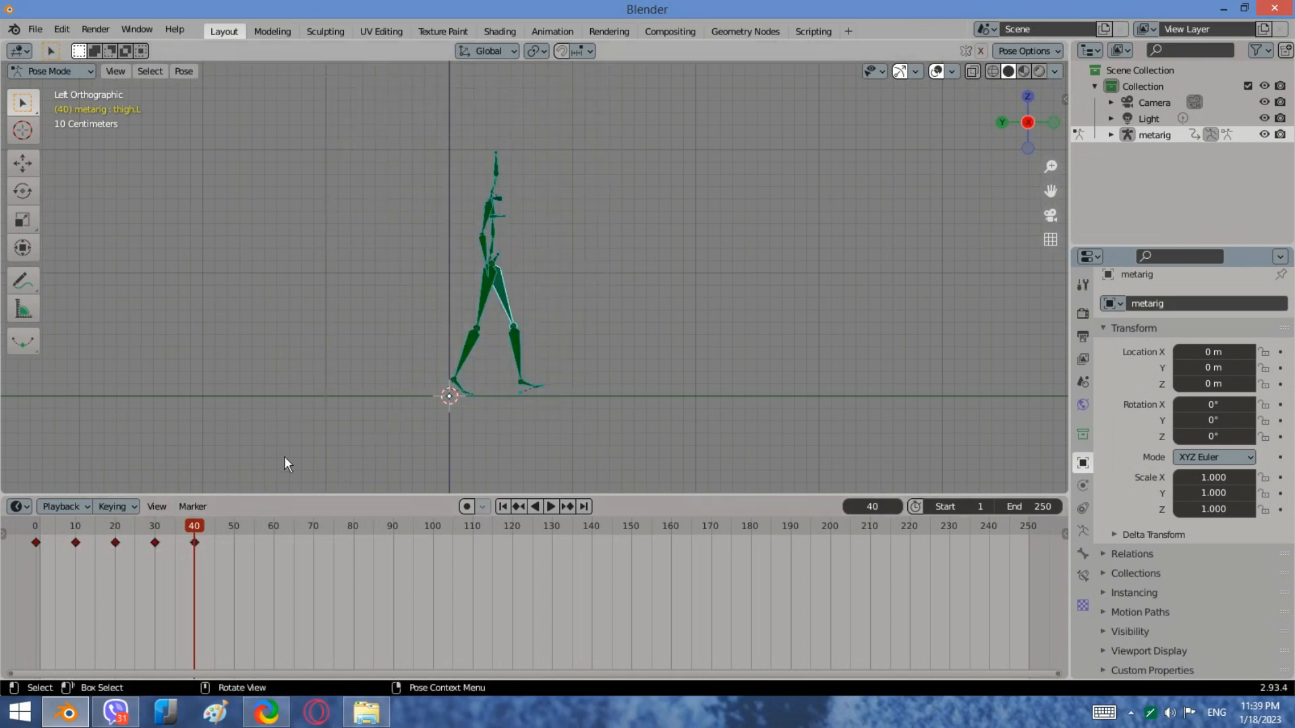
# At frame 50, rotate the right thigh forward and the left thigh backward until both legs line up beneath the body.
pyautogui.click(232, 543)
pyautogui.moveTo(201, 523); pyautogui.dragTo(234, 522)
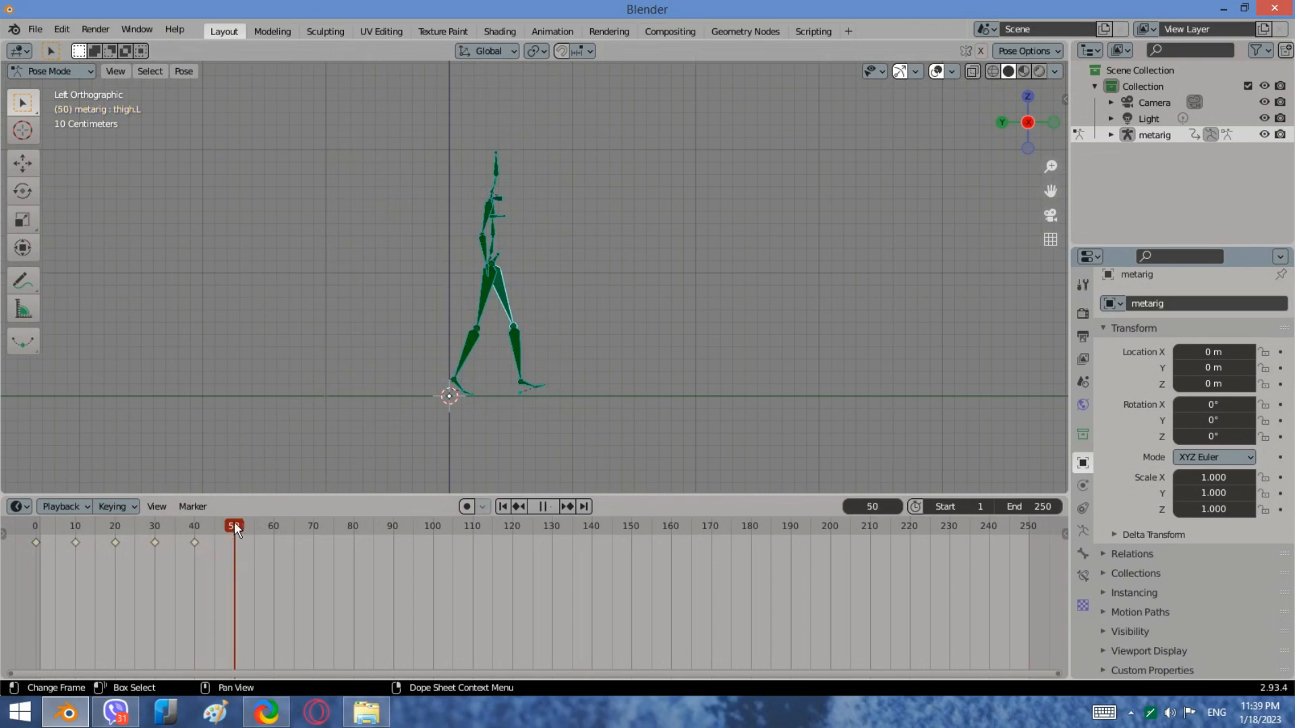
pyautogui.click(480, 304)
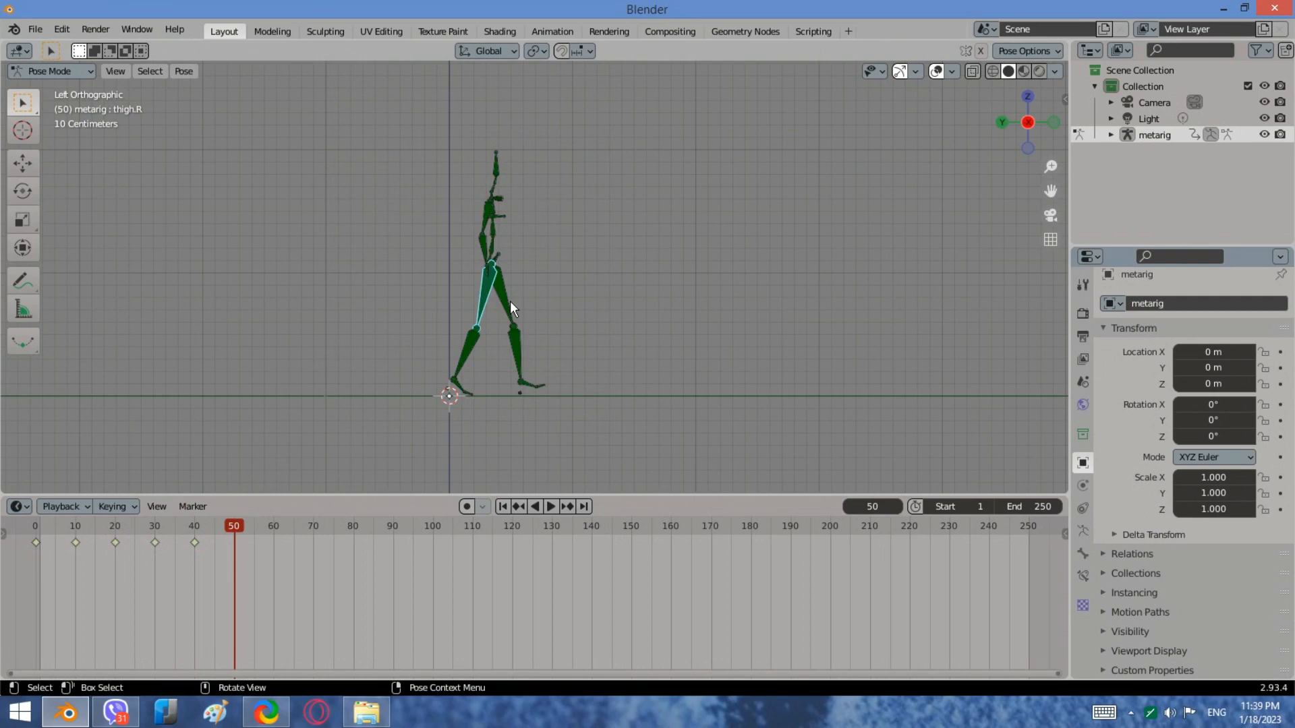
pyautogui.press('r')
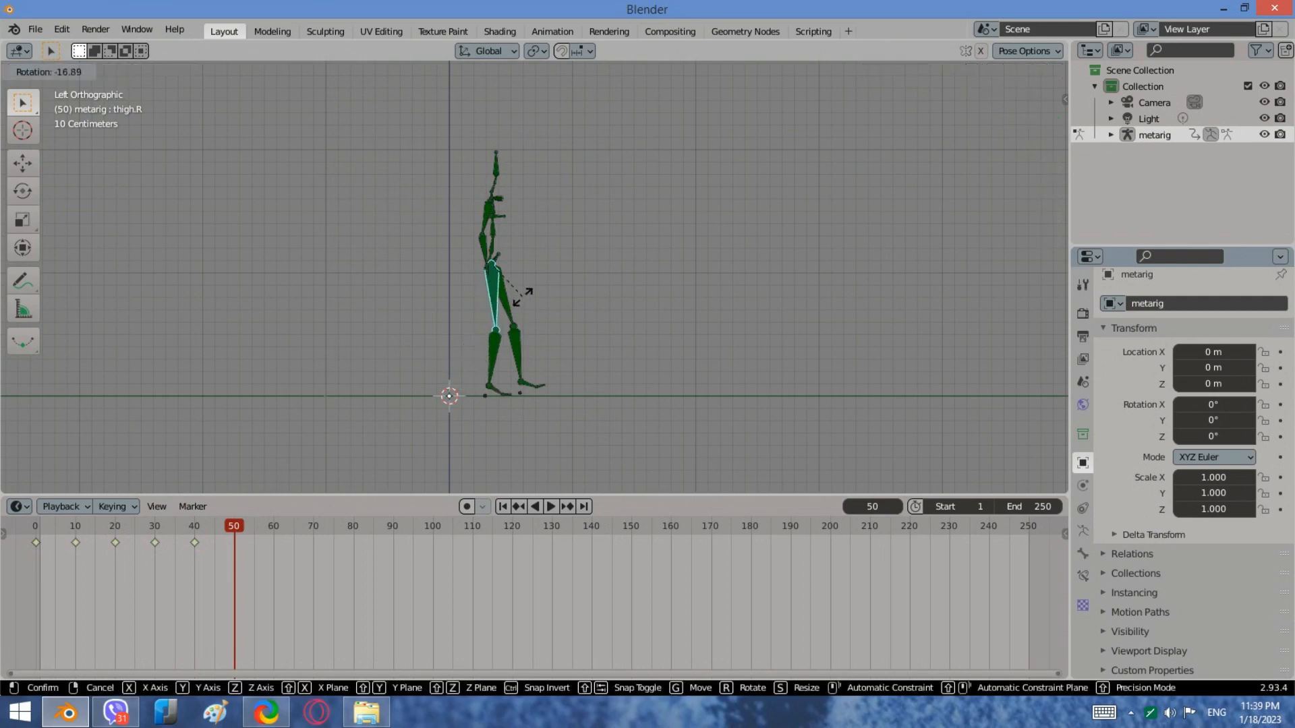
pyautogui.click(521, 302)
pyautogui.click(506, 307)
pyautogui.press('r')
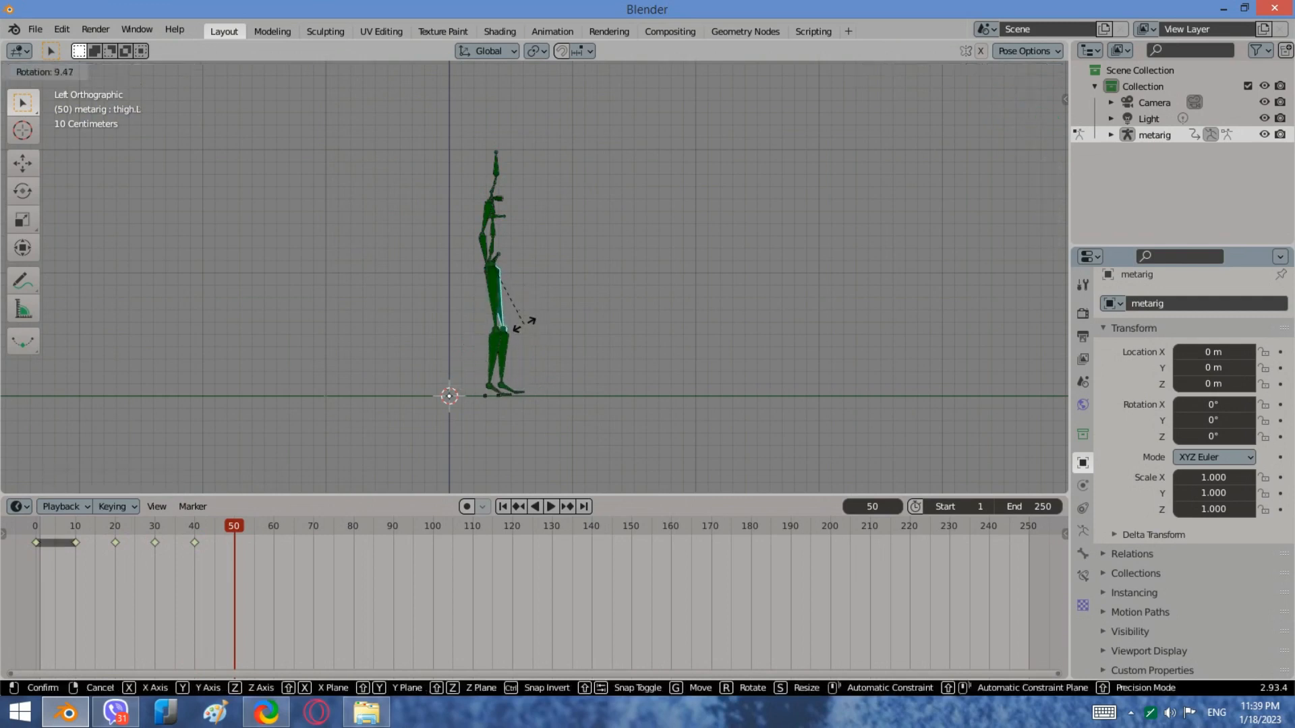
pyautogui.click(520, 331)
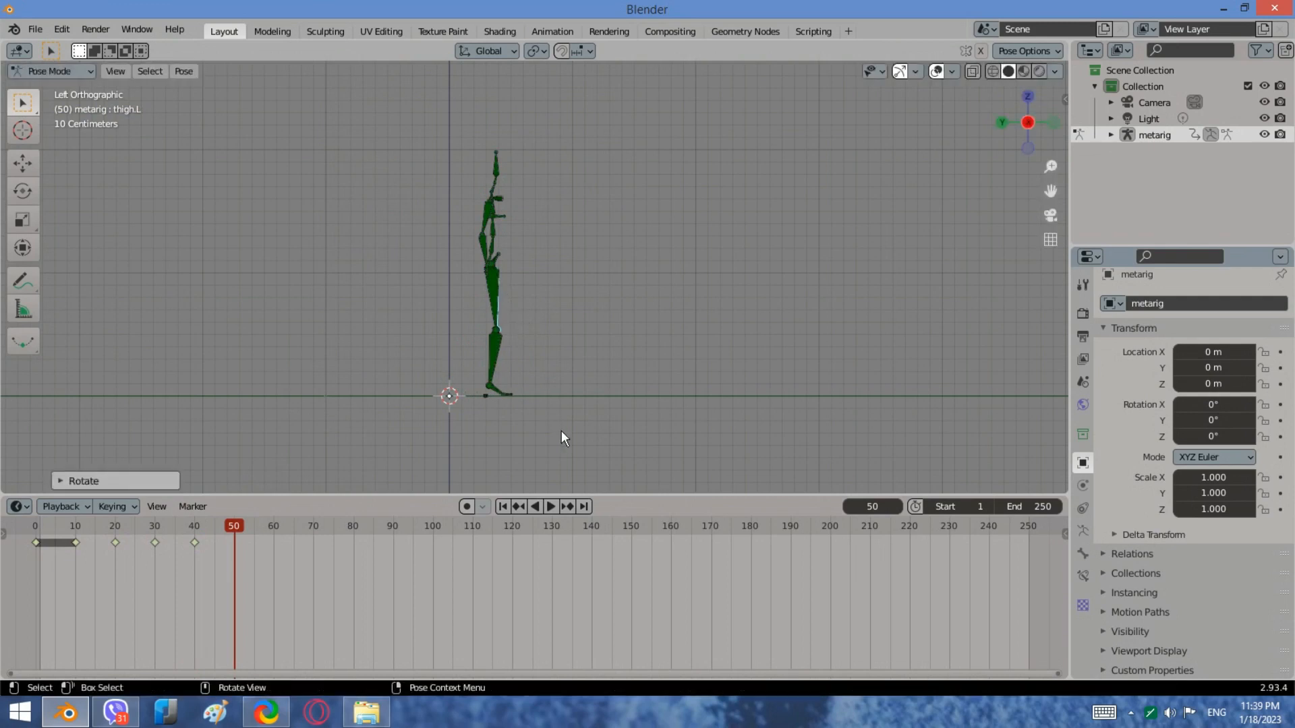
# Select all bones and insert a keyframe for the standing pose at frame 50.
pyautogui.moveTo(561, 431); pyautogui.dragTo(399, 105)
pyautogui.press('i')
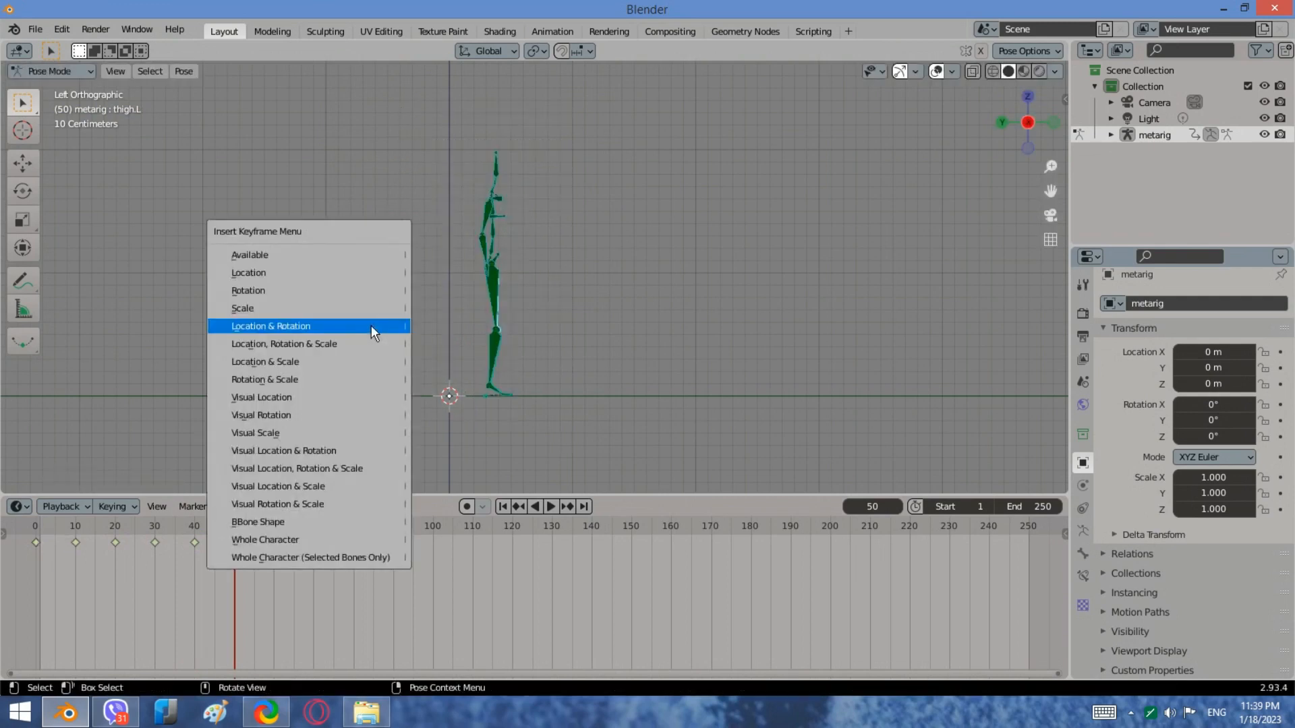
pyautogui.click(375, 290)
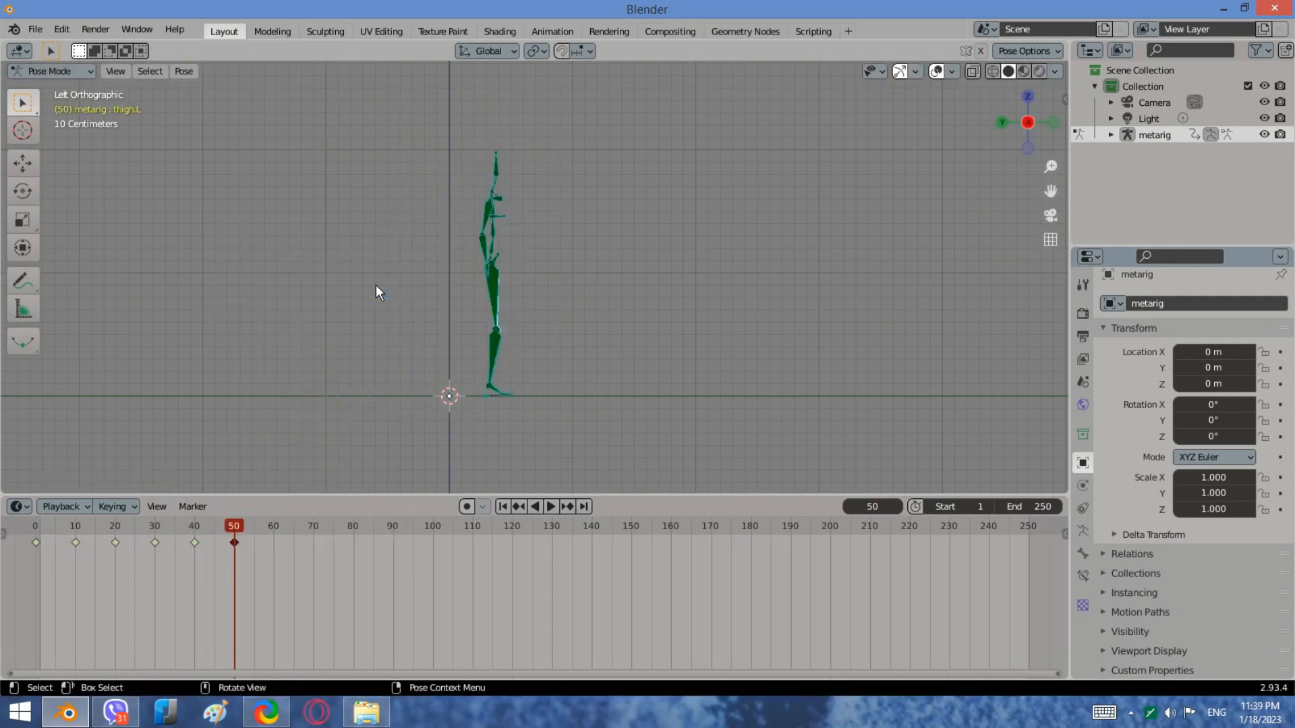
# Play the walk animation from the first frame in perspective and left side views, and stop playback.
pyautogui.click(502, 506)
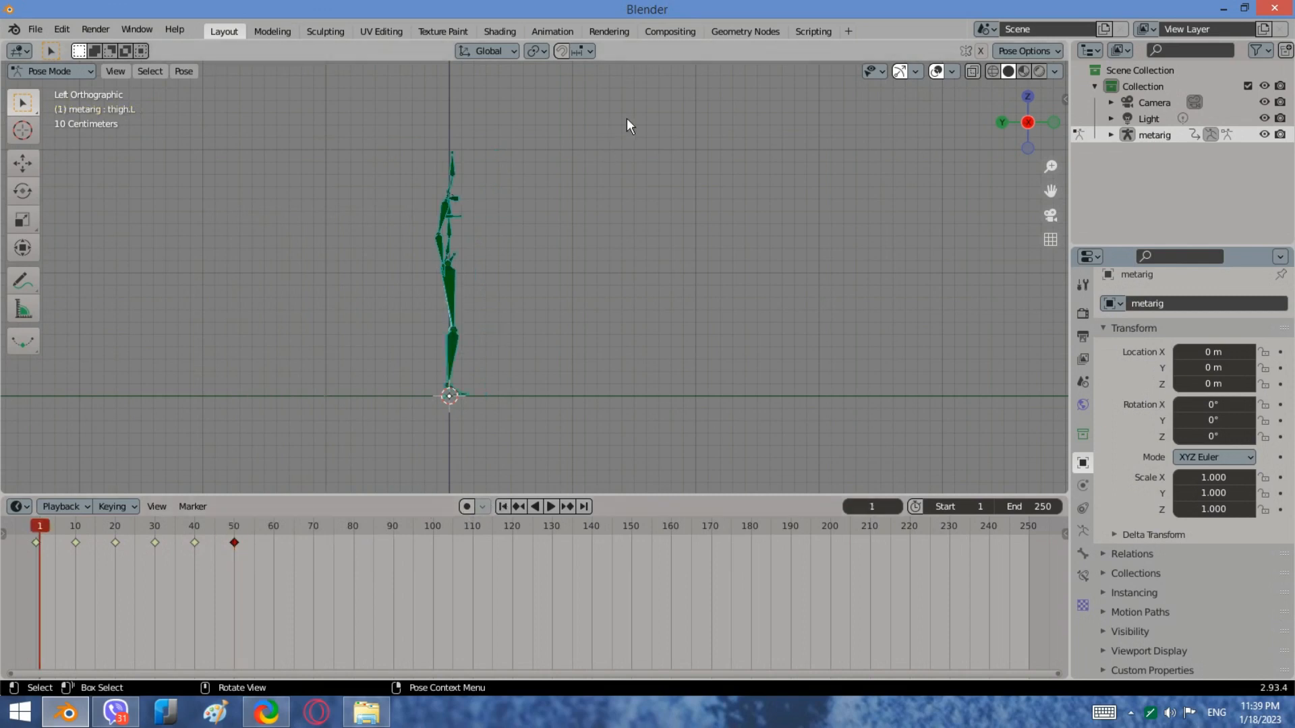
pyautogui.moveTo(630, 121); pyautogui.dragTo(549, 150, button='middle')
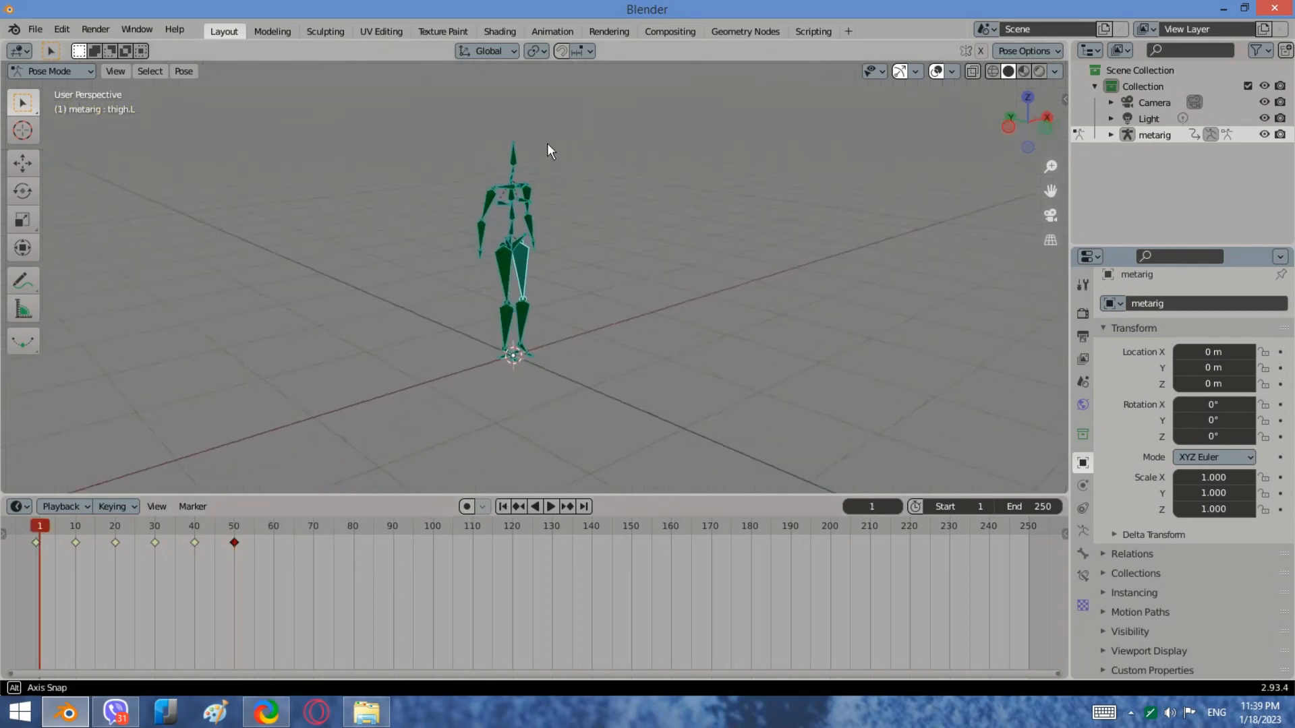
pyautogui.click(550, 506)
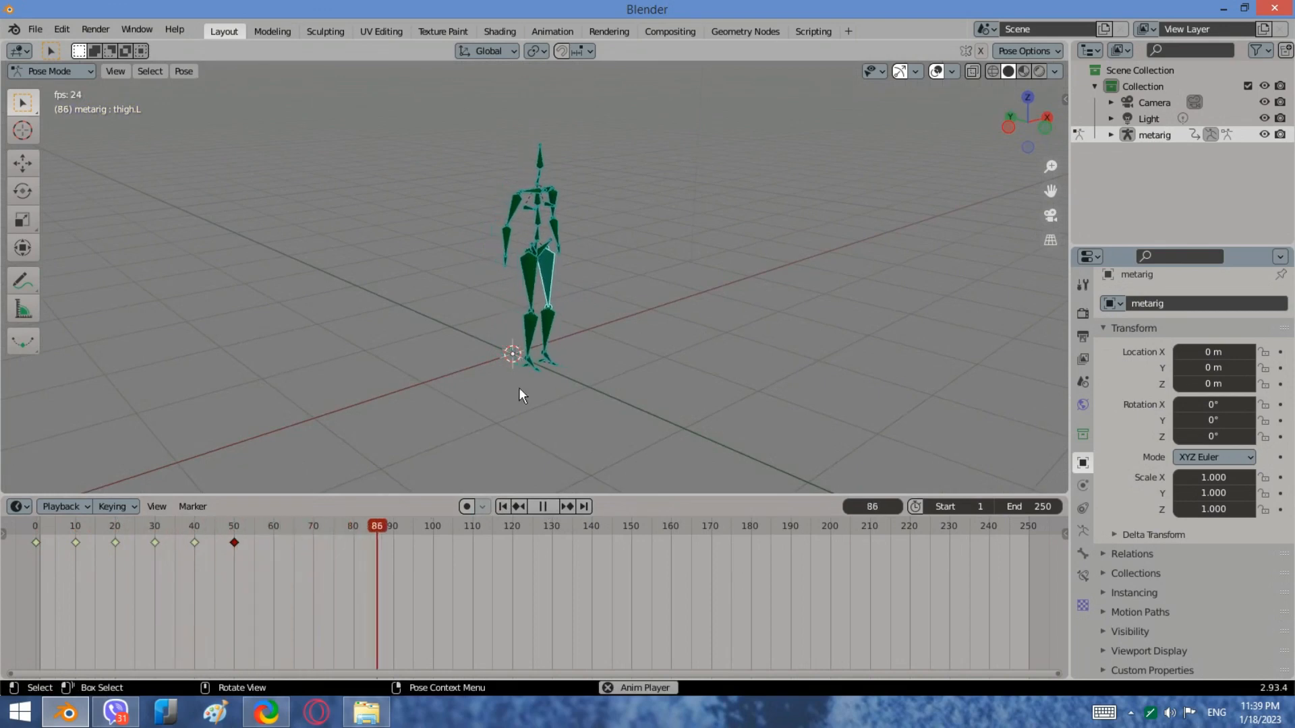
pyautogui.click(507, 508)
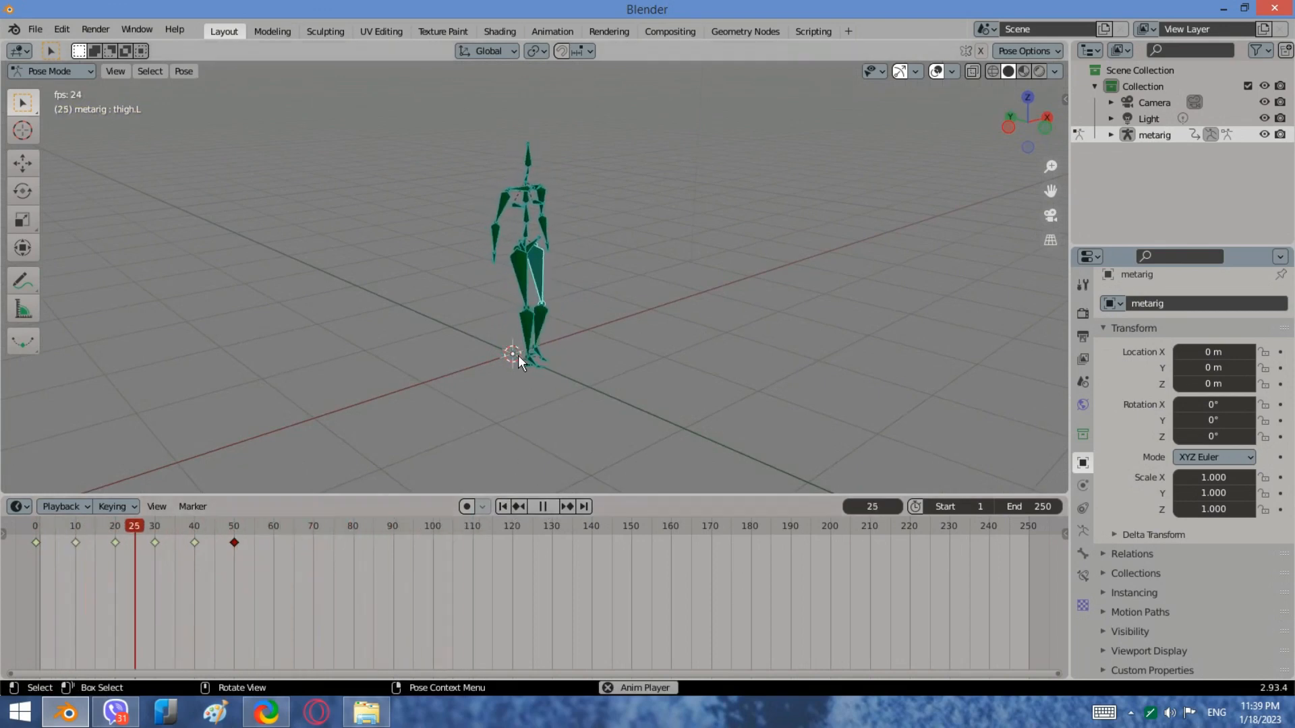
pyautogui.click(1008, 128)
pyautogui.click(500, 507)
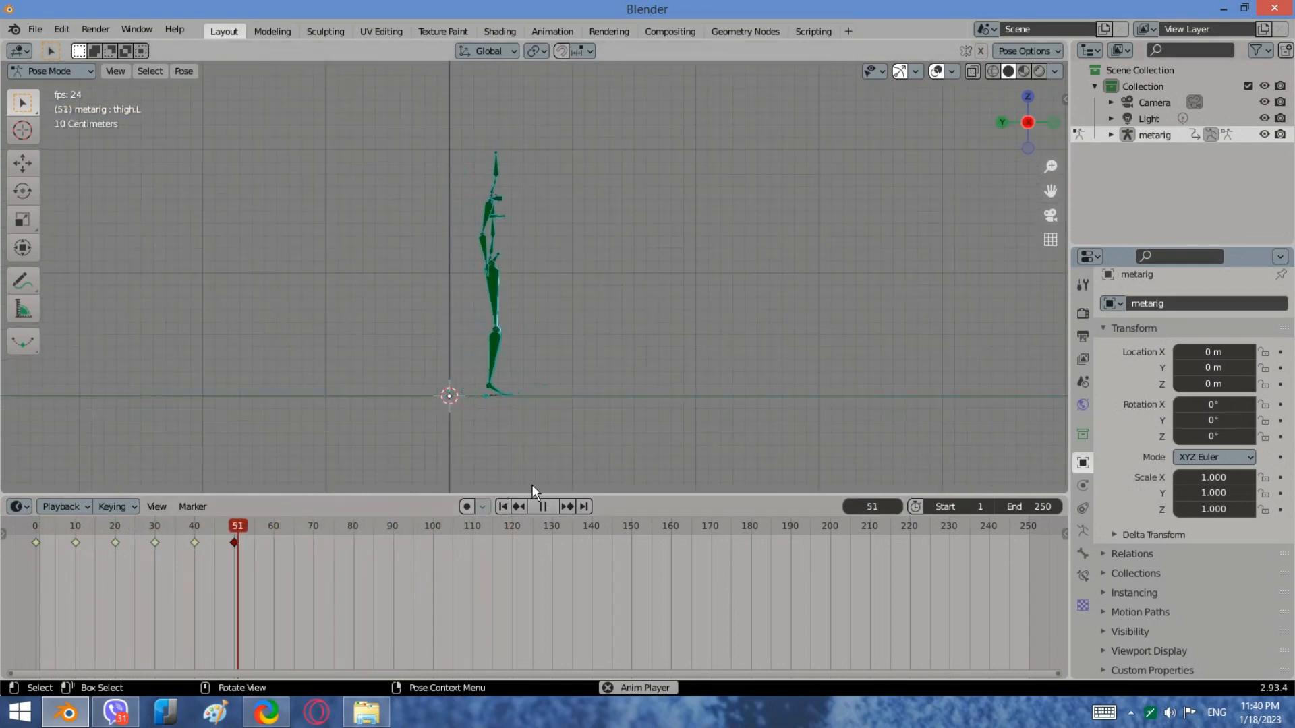
pyautogui.click(543, 506)
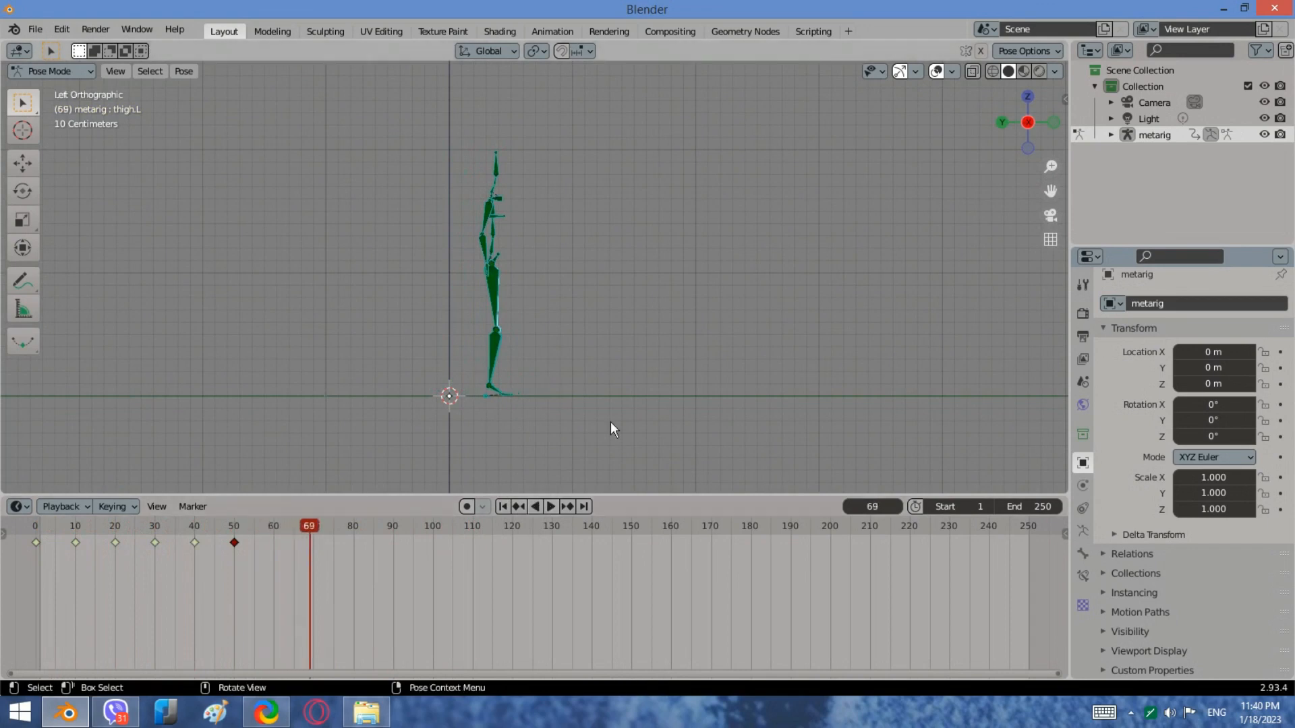